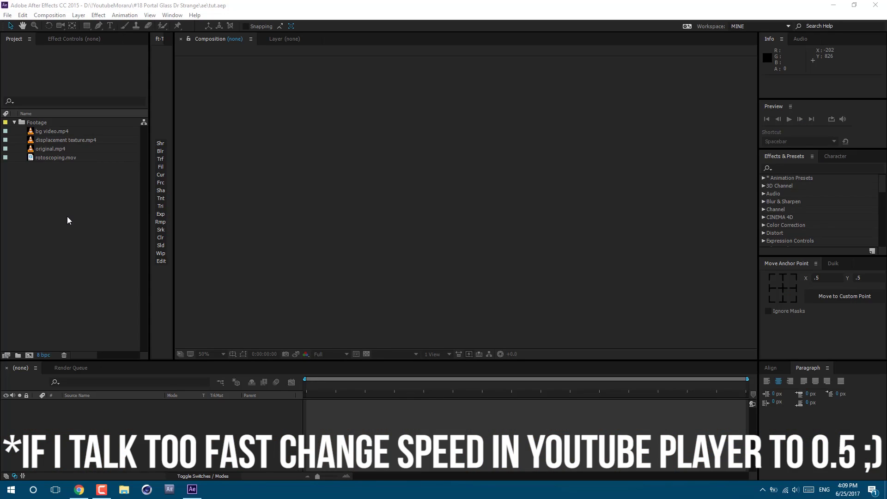
# Create a composition from bg video.mp4, add original.mp4 on top, and go to where the man is in frame.
pyautogui.moveTo(54, 132); pyautogui.dragTo(30, 354)
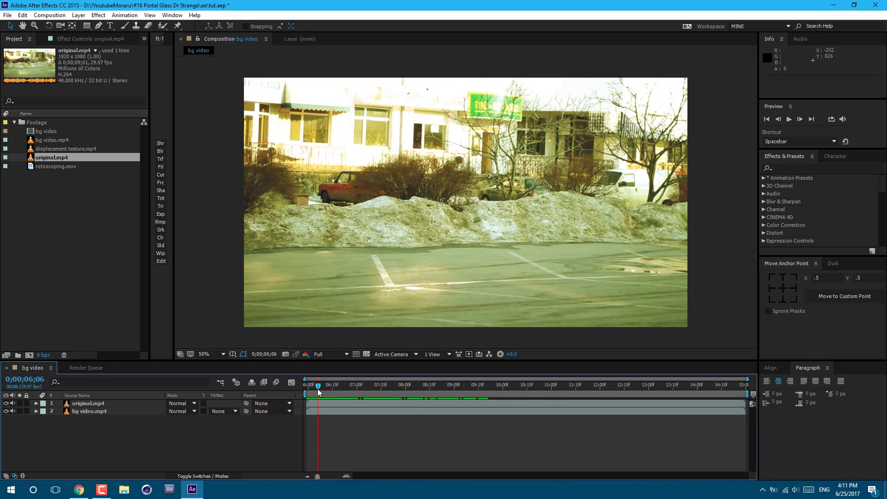
pyautogui.moveTo(318, 387); pyautogui.dragTo(335, 387)
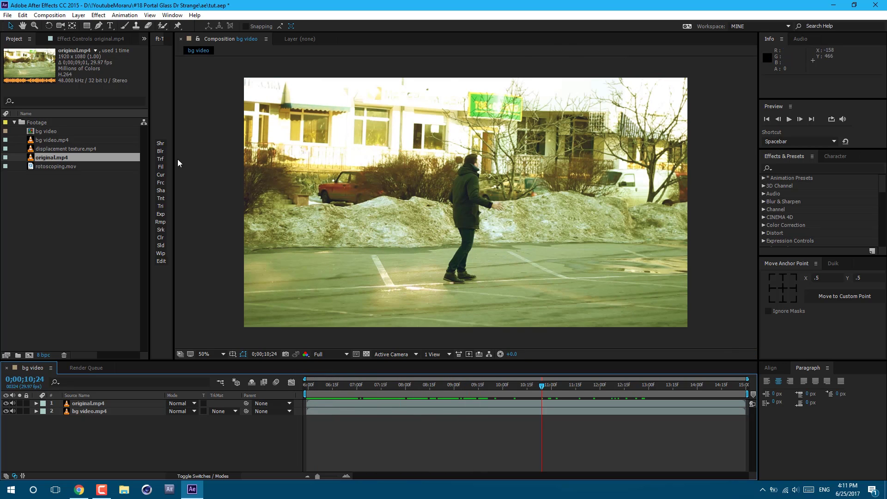
# Draw a white rectangle shape covering the right half of the frame, with its left edge at the walking man's front hand.
pyautogui.click(86, 25)
pyautogui.moveTo(432, 67); pyautogui.dragTo(719, 351)
pyautogui.press('v')
pyautogui.moveTo(467, 243); pyautogui.dragTo(505, 244)
pyautogui.click(86, 434)
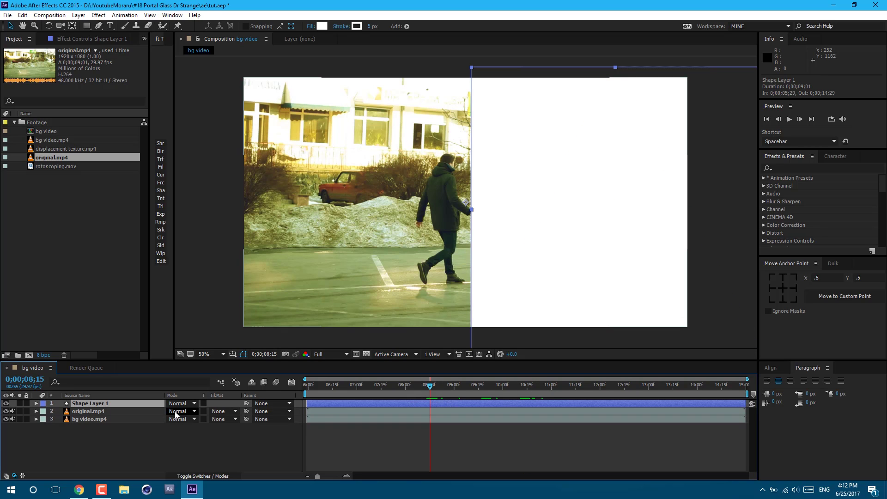
# Lower the white rectangle's opacity to 77% and preview the man approaching its edge.
pyautogui.press('t')
pyautogui.moveTo(176, 411); pyautogui.dragTo(172, 411)
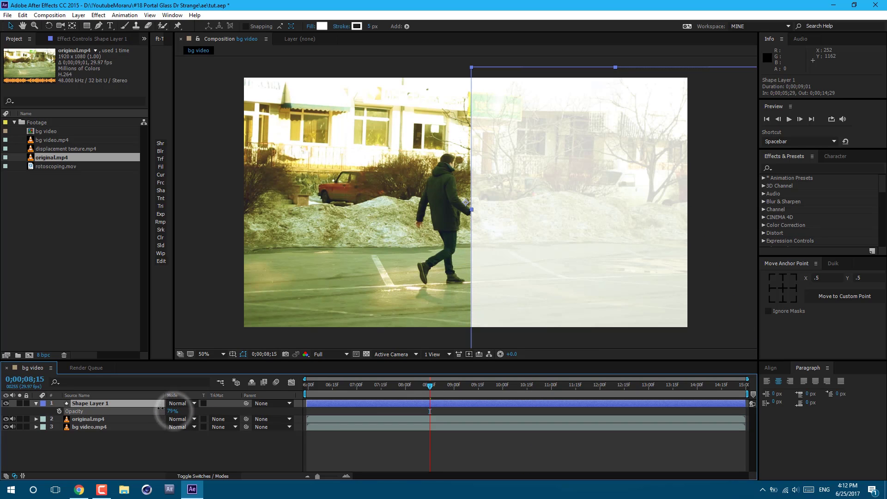
pyautogui.moveTo(423, 384); pyautogui.dragTo(417, 384)
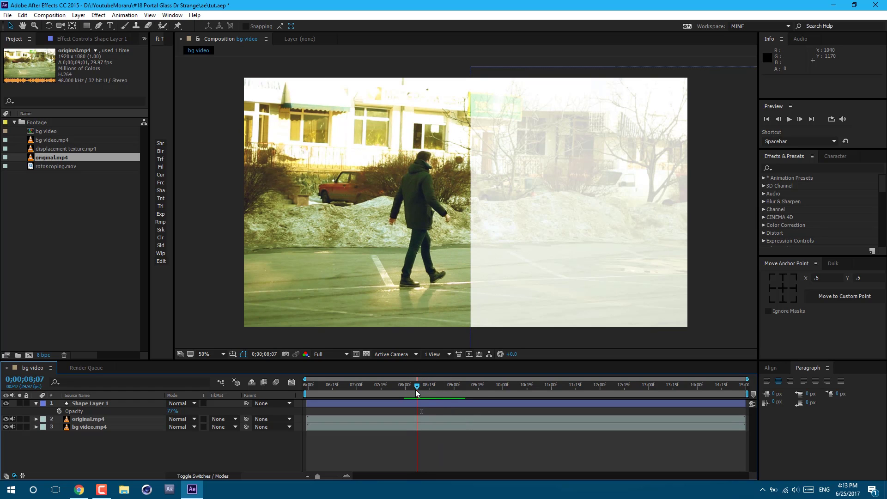
pyautogui.moveTo(417, 390); pyautogui.dragTo(427, 394)
# Place rotoscoping.mov at the top of the layer stack and go to where the man crosses the rectangle's edge.
pyautogui.click(102, 419)
pyautogui.press('g')
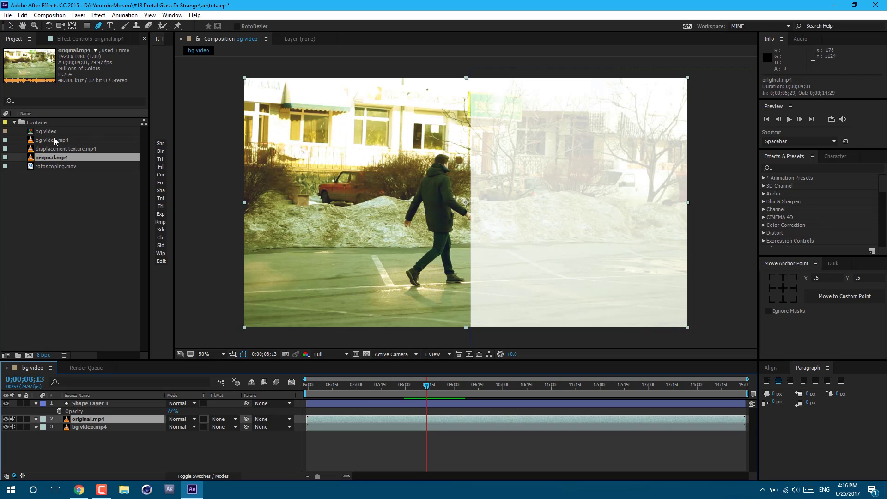
pyautogui.click(59, 166)
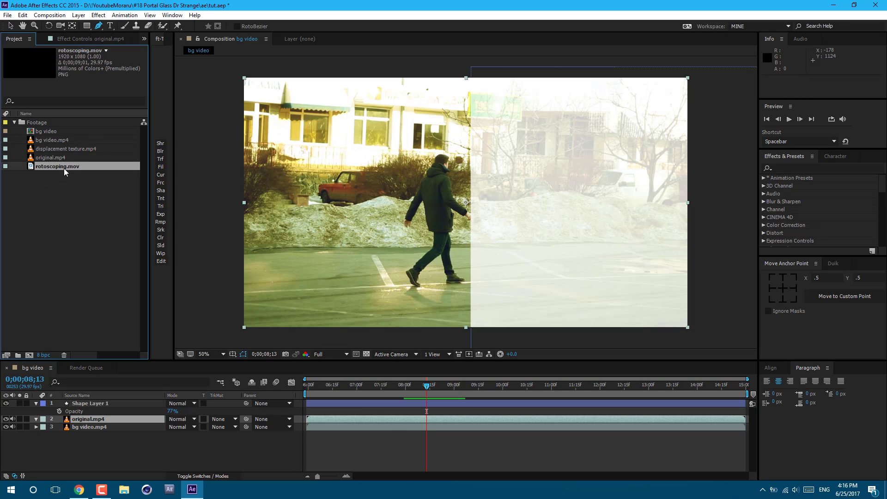
pyautogui.moveTo(74, 165); pyautogui.dragTo(120, 400)
pyautogui.moveTo(428, 392); pyautogui.dragTo(453, 403)
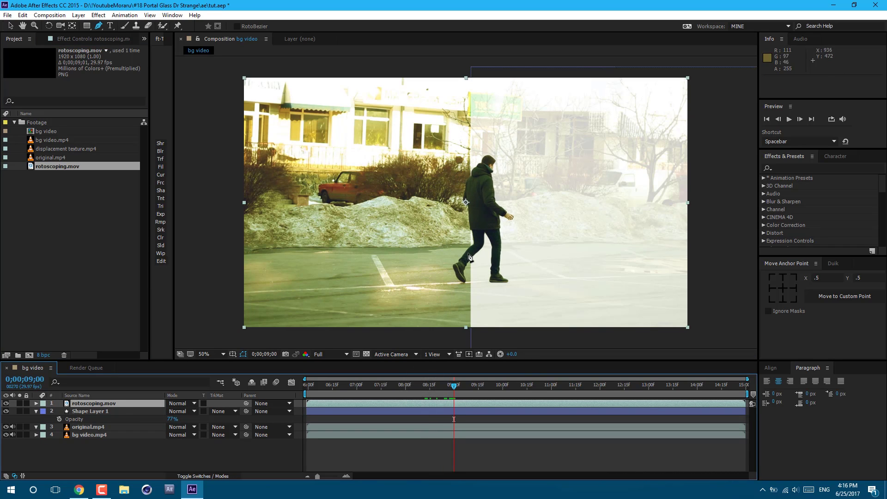
pyautogui.moveTo(453, 386); pyautogui.dragTo(458, 431)
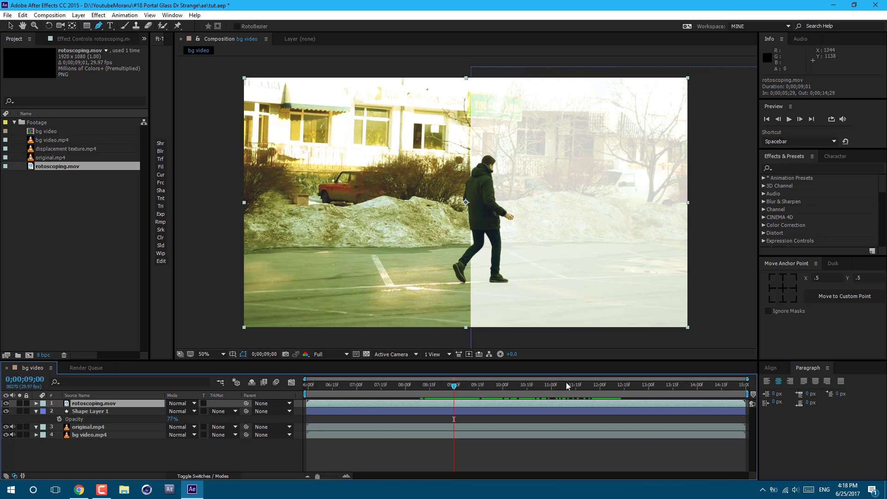
# Delete the white rectangle layer and the original.mp4 layer from the composition.
pyautogui.click(457, 410)
pyautogui.press('Delete')
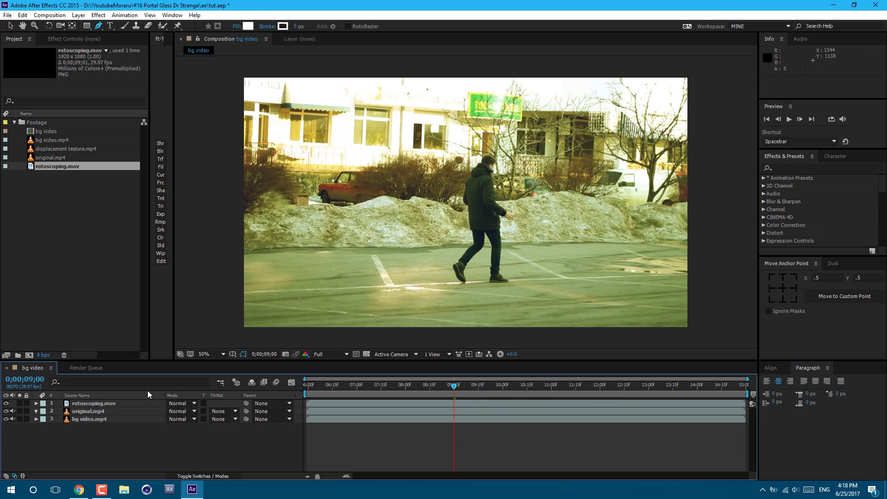
pyautogui.click(87, 412)
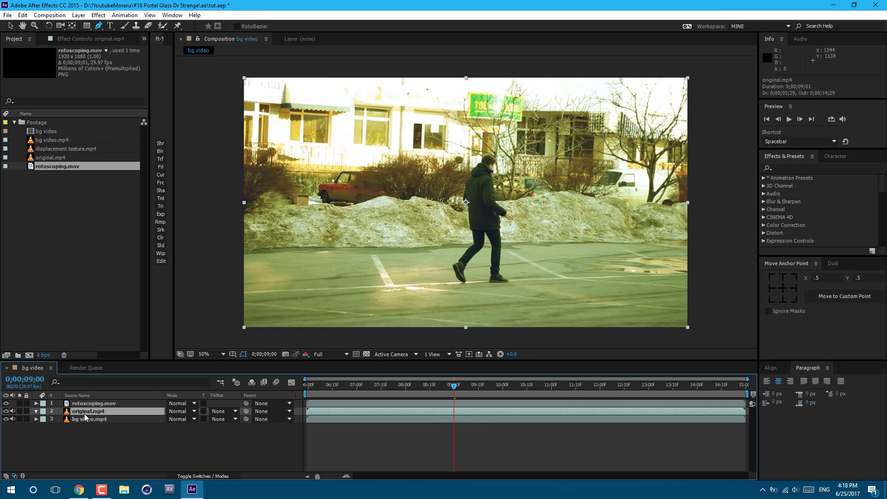
pyautogui.press('Delete')
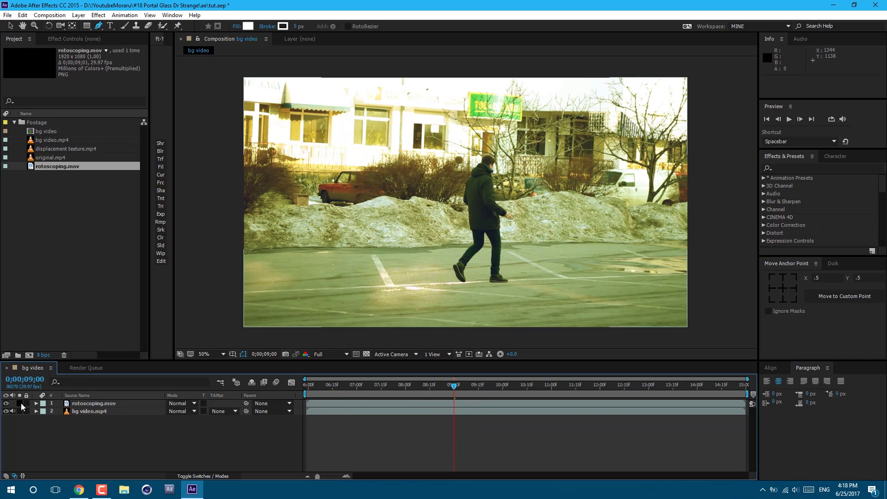
# Inspect the rotoscoped man over the background by scrubbing, toggling the rotoscoping.mov layer's visibility, soloing it and playing a short preview.
pyautogui.click(340, 388)
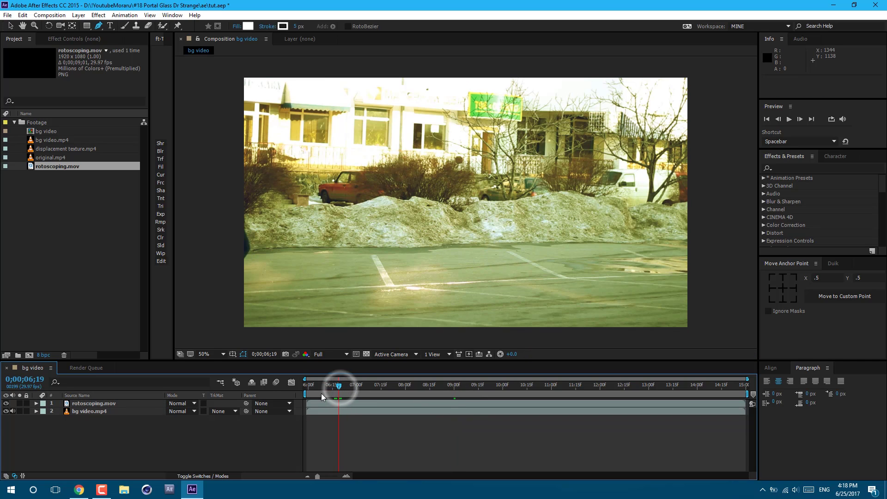
pyautogui.moveTo(334, 388); pyautogui.dragTo(506, 416)
pyautogui.click(6, 404)
pyautogui.click(394, 385)
pyautogui.click(6, 403)
pyautogui.click(6, 403)
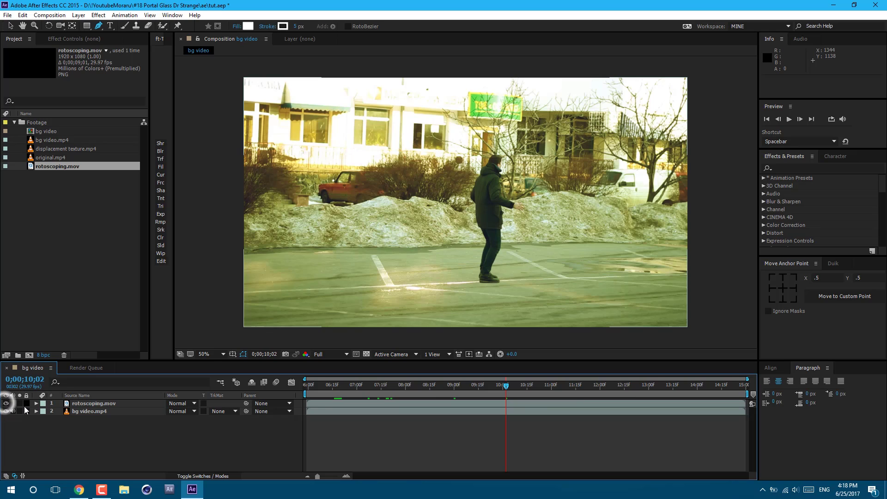
pyautogui.click(19, 404)
pyautogui.moveTo(451, 386); pyautogui.dragTo(490, 388)
pyautogui.click(19, 404)
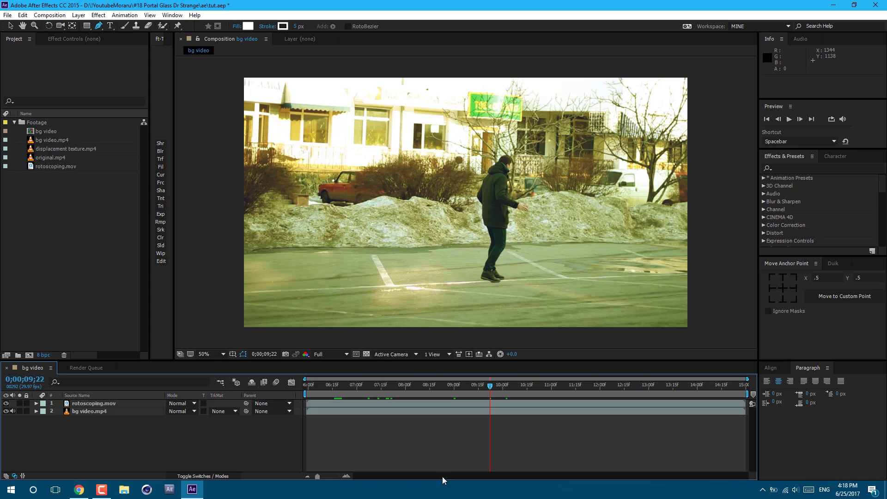
pyautogui.press('space')
pyautogui.press('space')
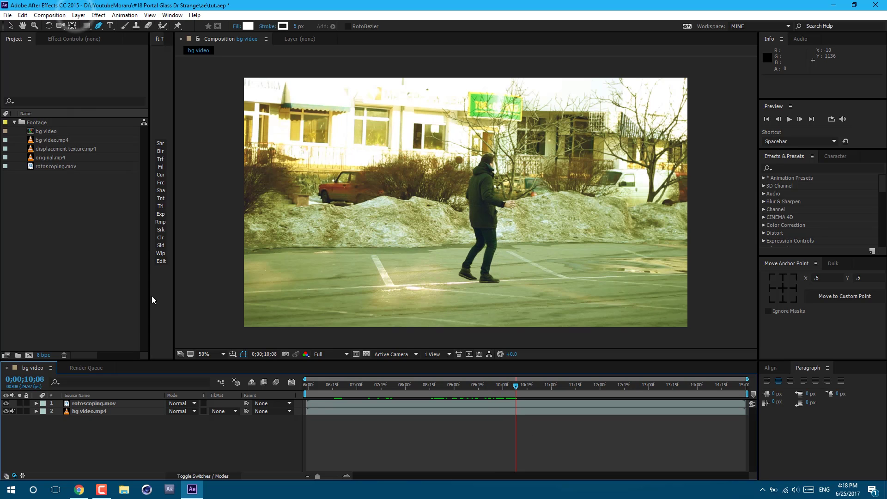
# Create a new white solid layer named mir.
pyautogui.click(79, 15)
pyautogui.moveTo(212, 26)
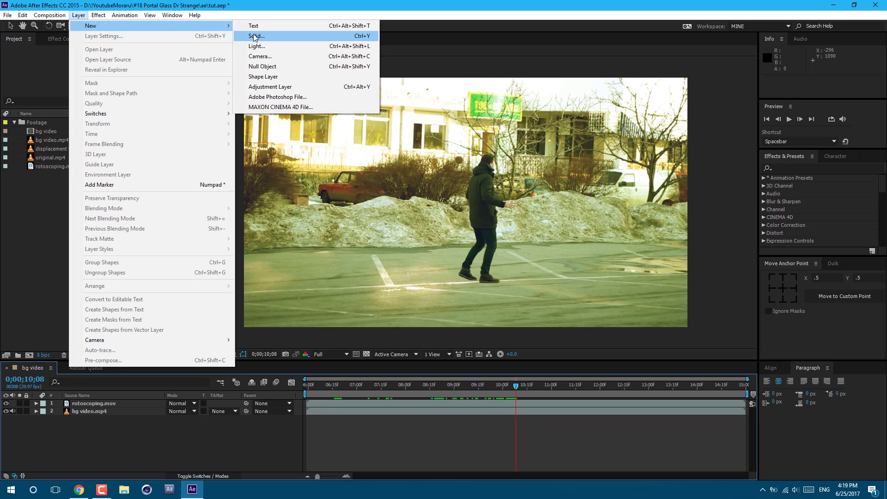
pyautogui.click(253, 33)
pyautogui.write('mir')
pyautogui.press('Return')
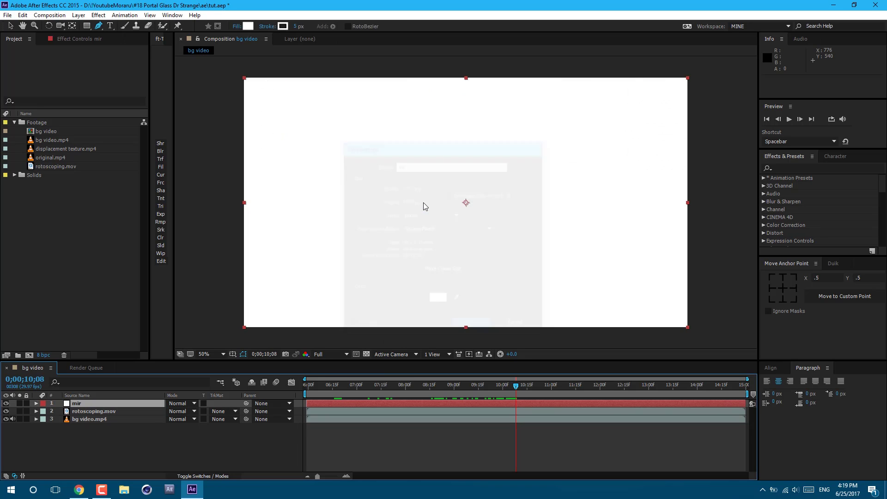
# Apply the Trapcode Mir effect to the mir solid and solo that layer.
pyautogui.press('v')
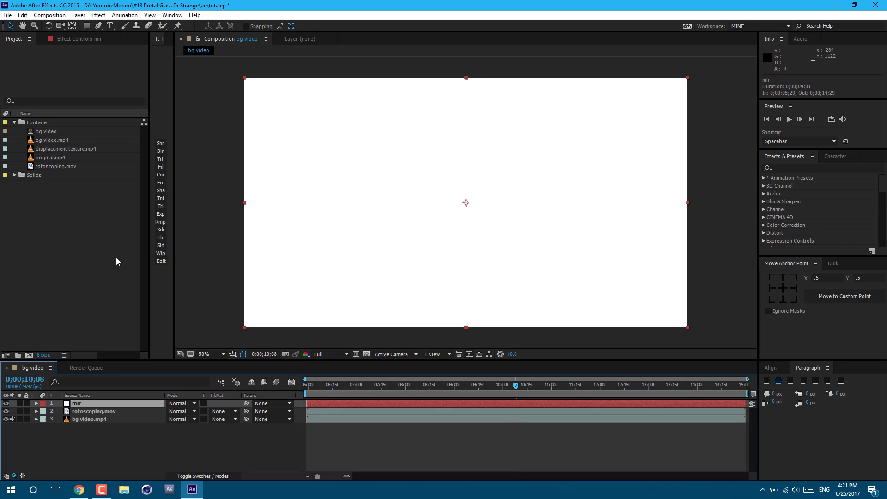
pyautogui.click(98, 15)
pyautogui.moveTo(206, 404)
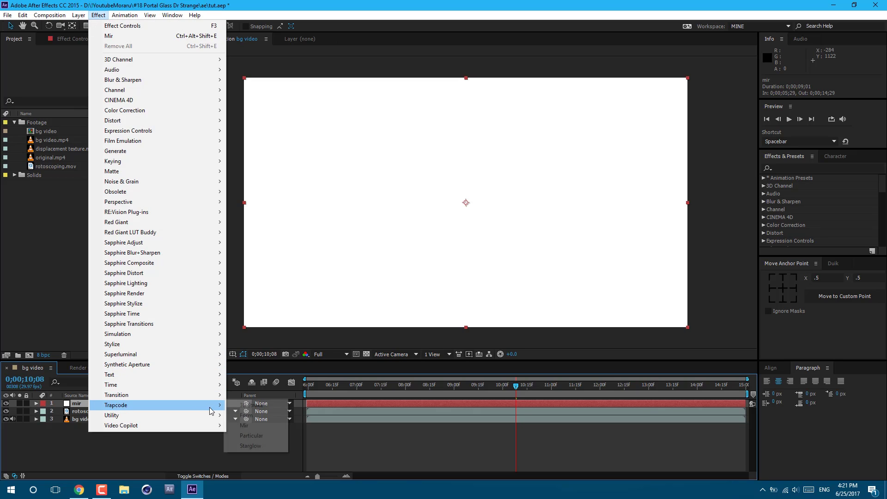
pyautogui.click(245, 422)
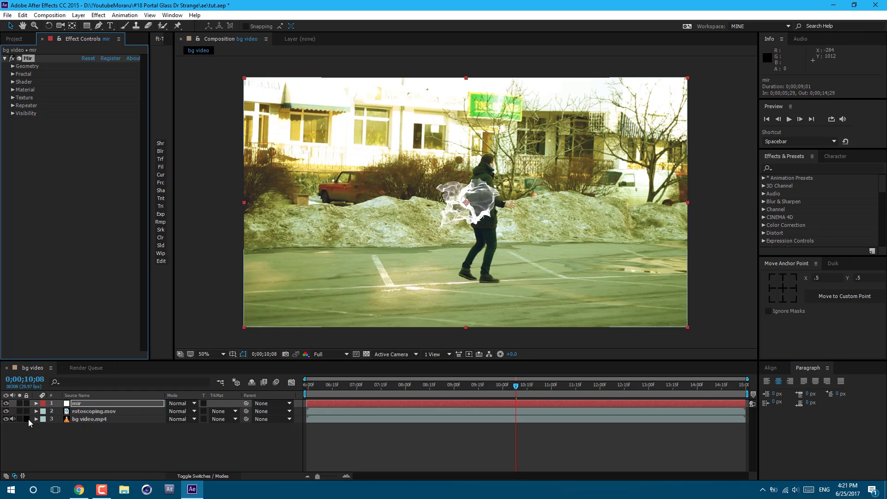
pyautogui.click(20, 404)
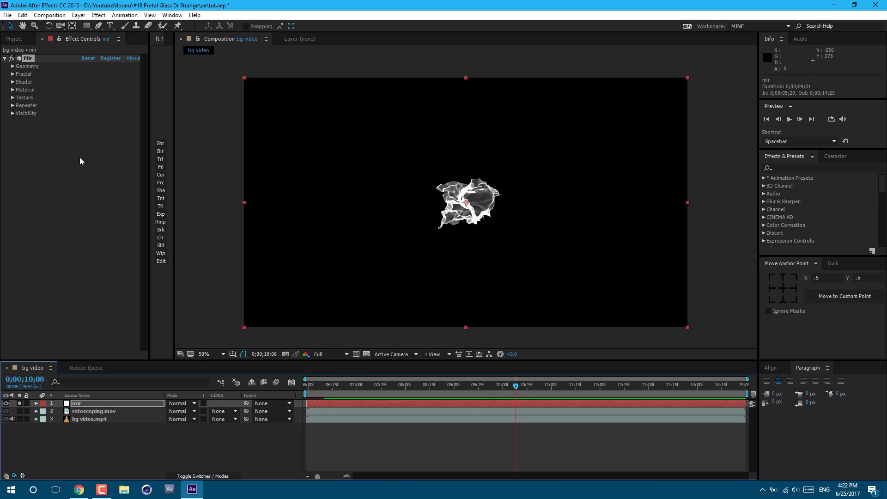
# Enlarge the Mir geometry to Size X 2160 and Size Y 1180.
pyautogui.click(13, 67)
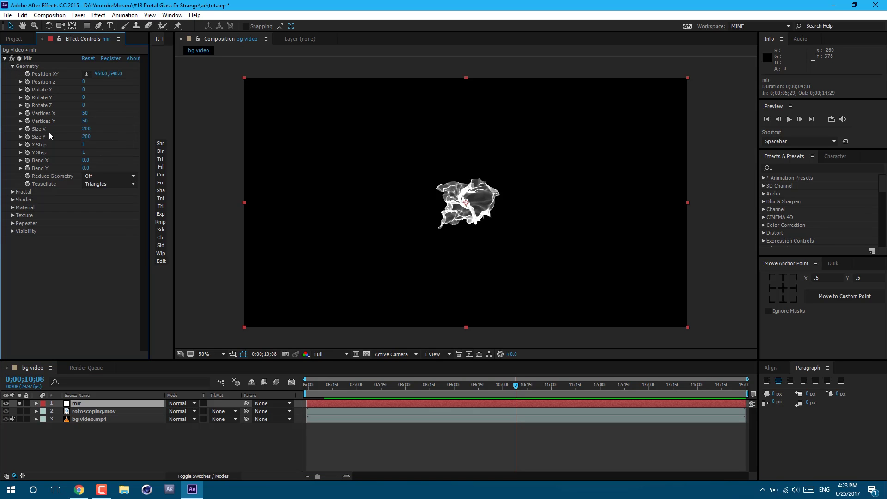
pyautogui.moveTo(85, 129); pyautogui.dragTo(102, 139)
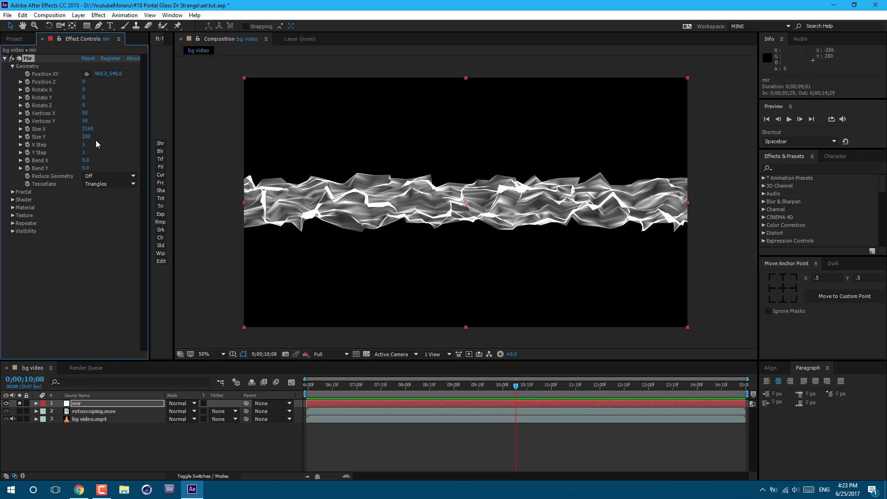
pyautogui.moveTo(86, 136); pyautogui.dragTo(87, 100)
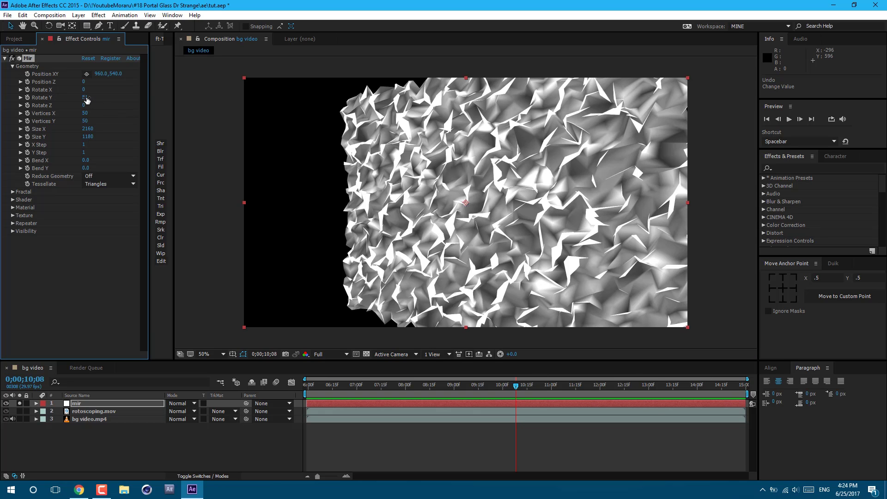
# Rotate the Mir geometry to 53 on Y and 2 on X, and shift its horizontal position to 1089.
pyautogui.moveTo(87, 100); pyautogui.dragTo(83, 98)
pyautogui.click(83, 98)
pyautogui.write('53')
pyautogui.press('Return')
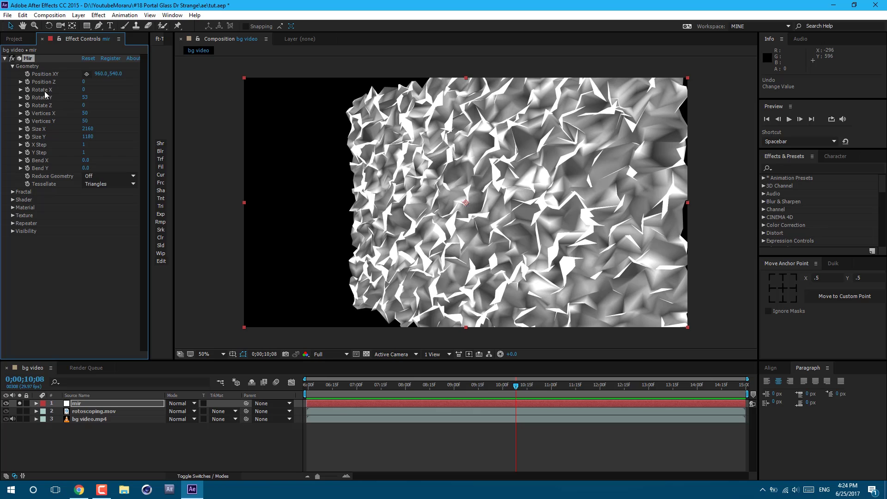
pyautogui.click(83, 89)
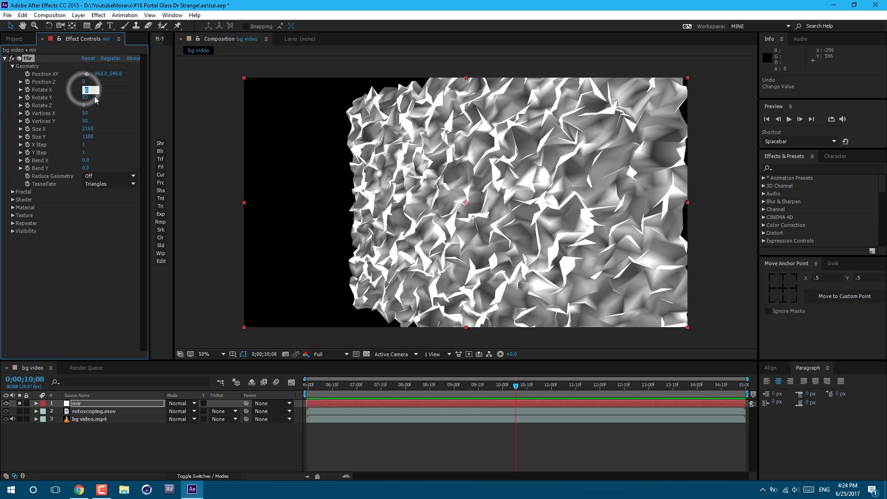
pyautogui.write('2')
pyautogui.press('Return')
pyautogui.moveTo(101, 74); pyautogui.dragTo(176, 94)
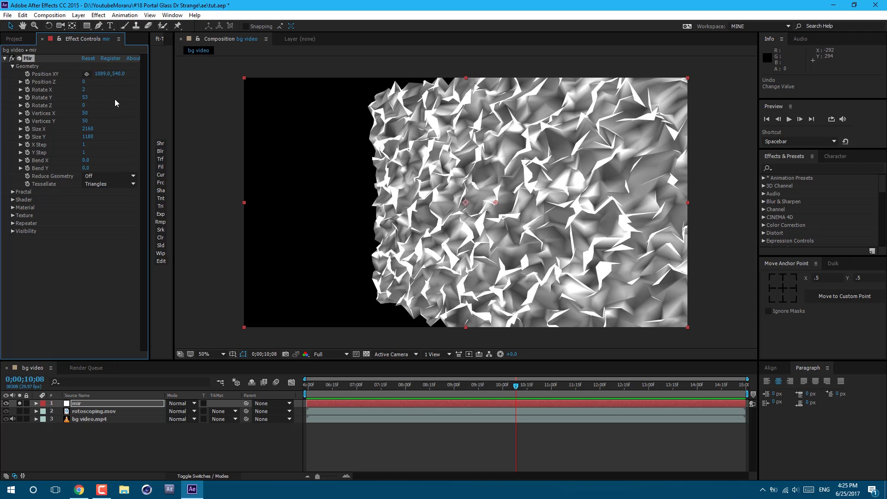
# Reduce the Mir mesh to 20 vertices on X and 12 on Y, and enlarge its size to 2310 by 1320.
pyautogui.click(85, 113)
pyautogui.write('20')
pyautogui.press('Return')
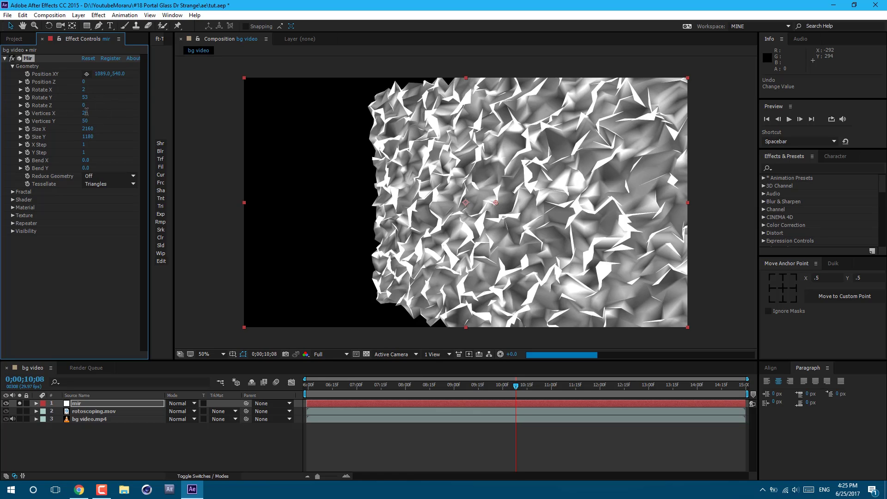
pyautogui.click(85, 121)
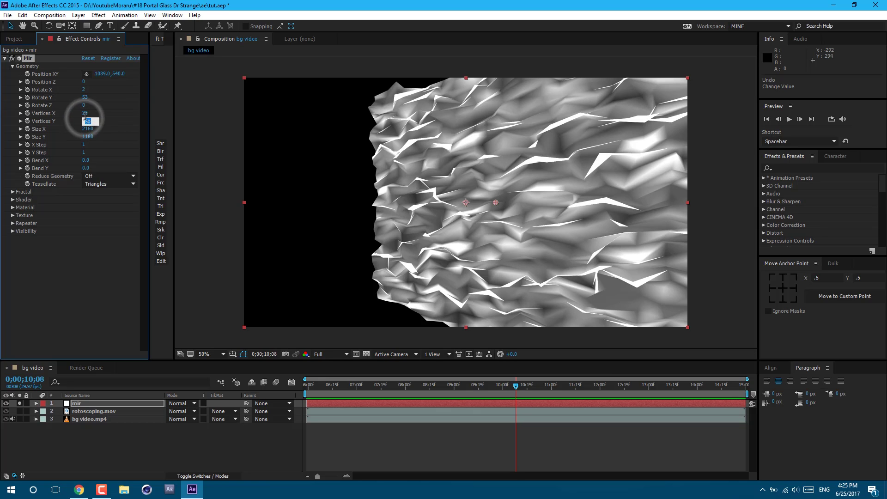
pyautogui.write('12')
pyautogui.press('Return')
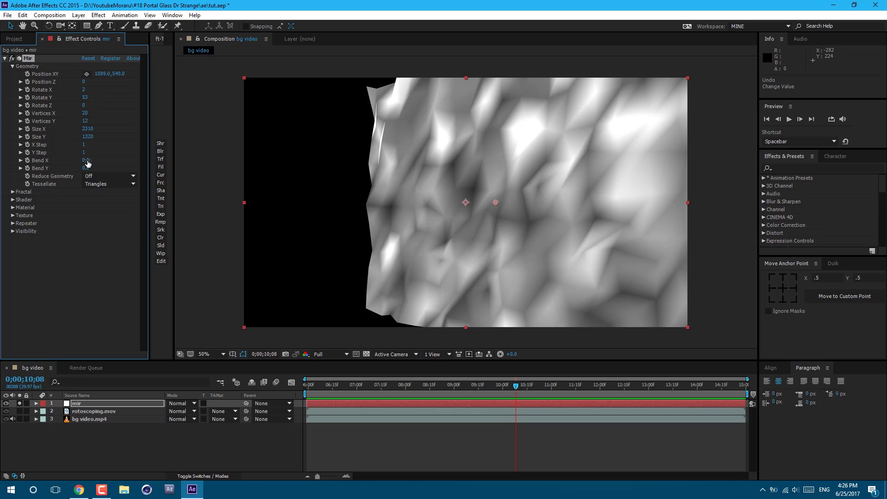
# Set the Mir fractal type to Multi SmoothRidge.
pyautogui.click(12, 192)
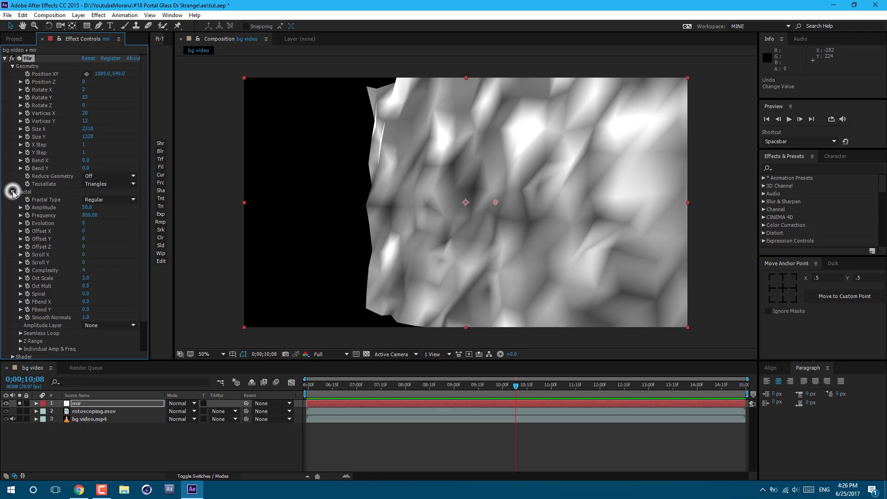
pyautogui.click(113, 200)
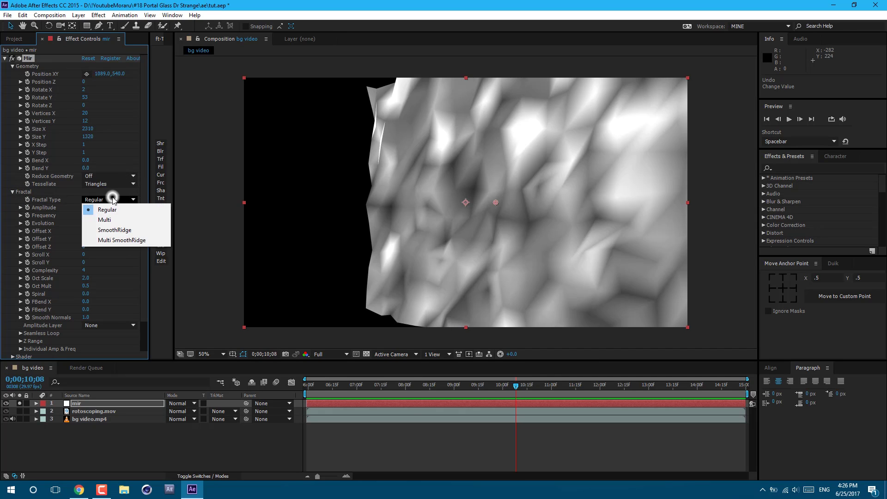
pyautogui.click(139, 240)
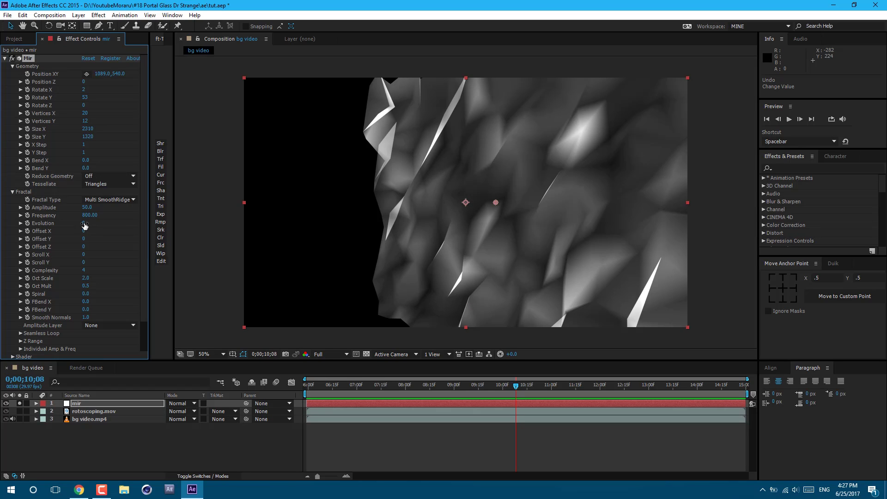
# Animate the Mir fractal Evolution from 0 at the start of the layer to 120 at 0;00;14;29, and preview it.
pyautogui.moveTo(421, 385); pyautogui.dragTo(270, 379)
pyautogui.click(27, 222)
pyautogui.click(741, 386)
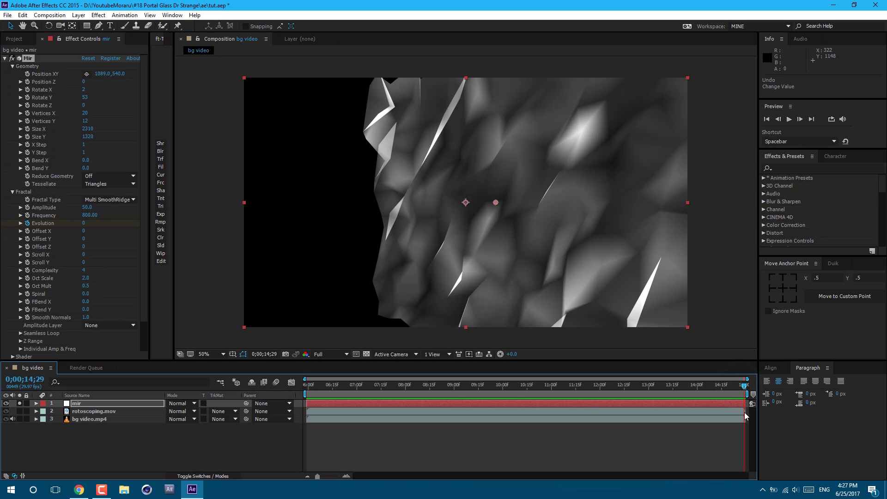
pyautogui.moveTo(84, 223); pyautogui.dragTo(89, 221)
pyautogui.click(87, 223)
pyautogui.press('BackSpace')
pyautogui.write('120')
pyautogui.press('Return')
pyautogui.moveTo(306, 385); pyautogui.dragTo(367, 402)
pyautogui.press('space')
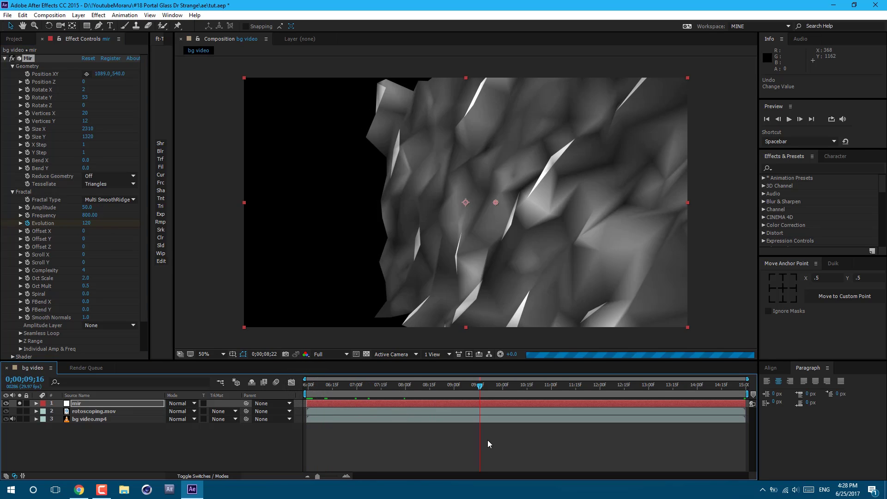
pyautogui.press('space')
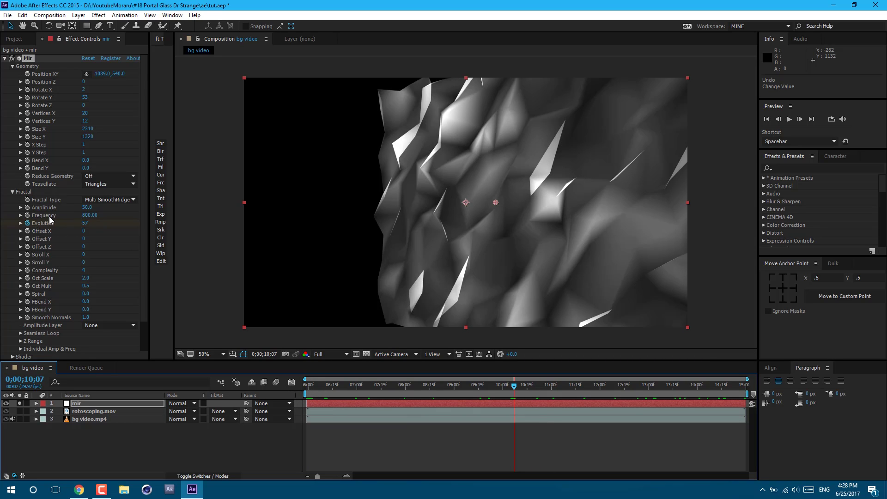
# Try a Mir fractal Frequency of 836 and preview the surface over the footage.
pyautogui.moveTo(86, 215); pyautogui.dragTo(128, 234)
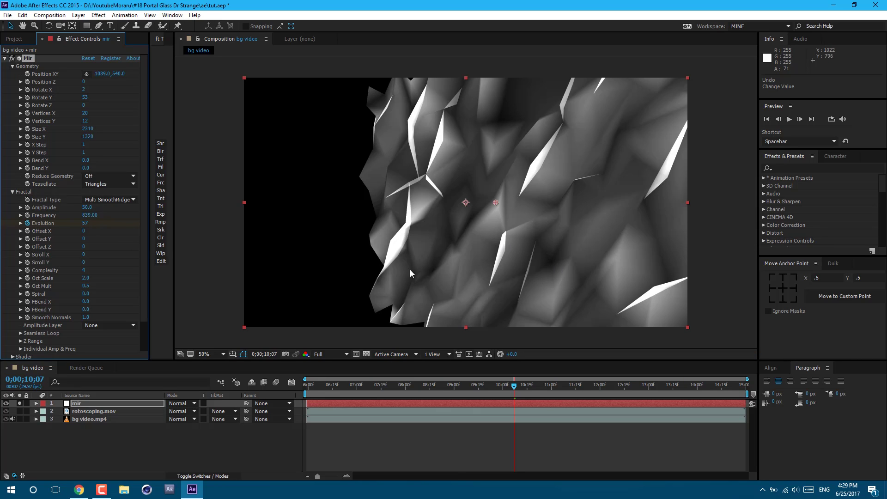
pyautogui.moveTo(90, 215); pyautogui.dragTo(88, 215)
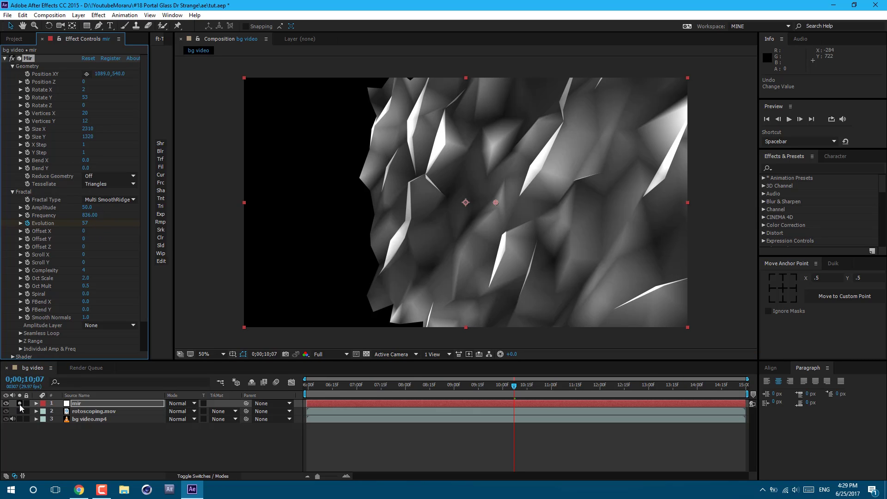
pyautogui.moveTo(536, 400); pyautogui.dragTo(541, 401)
pyautogui.press('space')
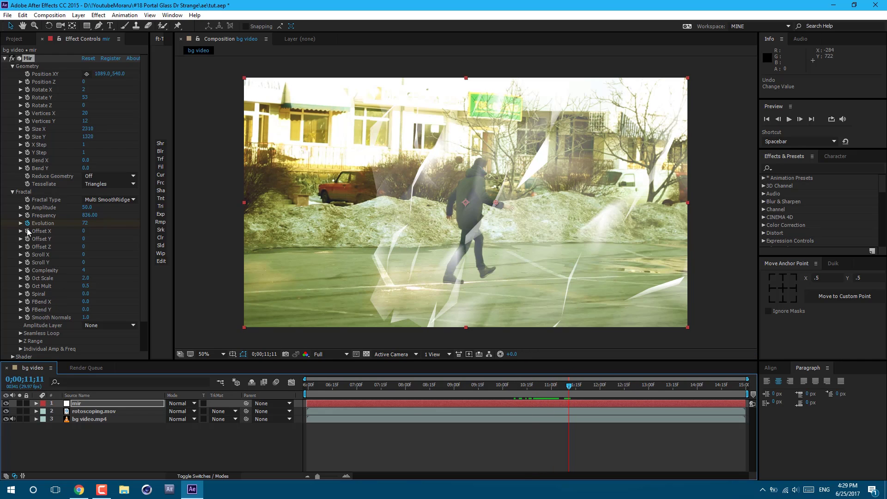
# Keyframe the Mir fractal Frequency at 750 at 0;00;11;11 and at 831 near the end of the layer.
pyautogui.click(90, 215)
pyautogui.write('750')
pyautogui.press('Return')
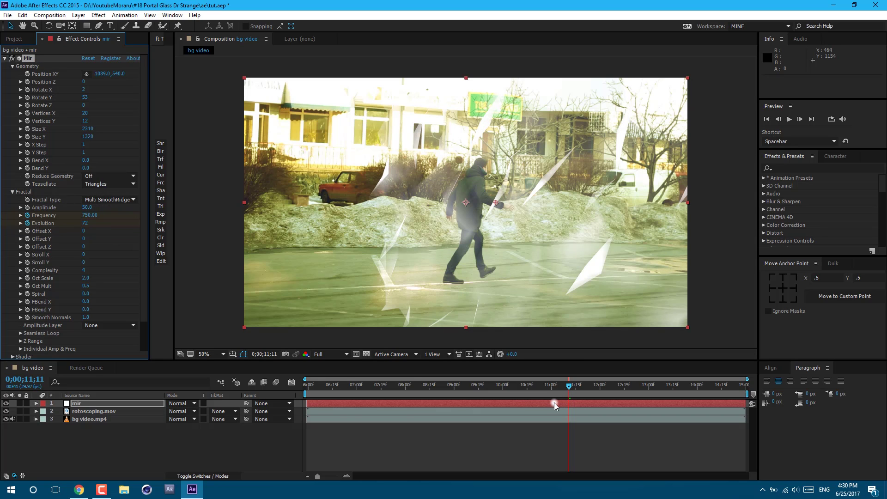
pyautogui.click(553, 403)
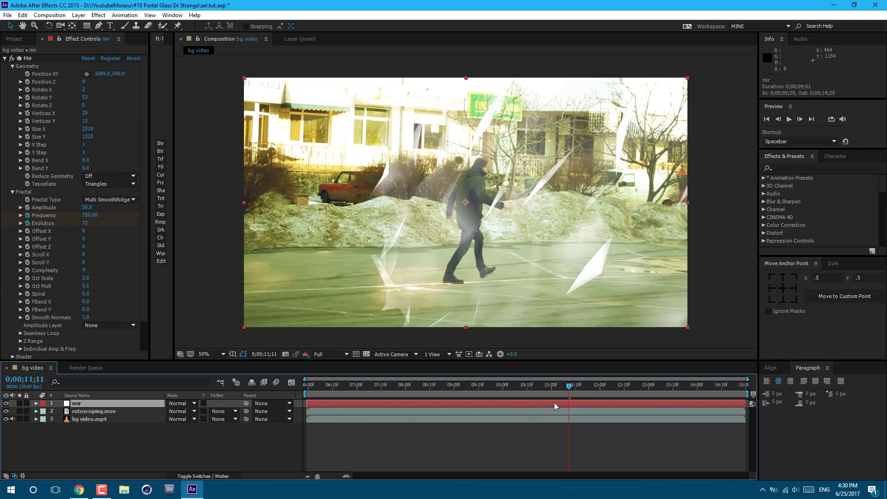
pyautogui.press('u')
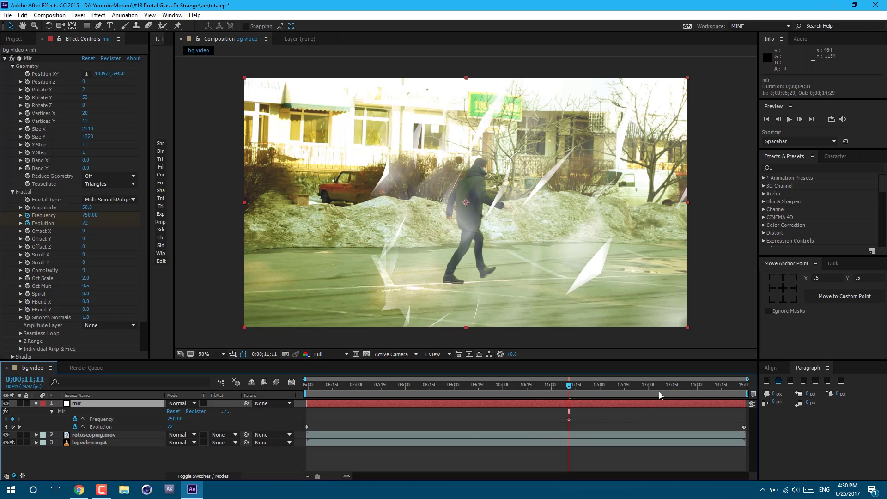
pyautogui.click(724, 385)
pyautogui.click(89, 216)
pyautogui.write('831')
pyautogui.press('Return')
# Apply Easy Ease to both Frequency keyframes in the Graph Editor and scrub through the eased motion.
pyautogui.moveTo(569, 385); pyautogui.dragTo(731, 434)
pyautogui.click(291, 382)
pyautogui.moveTo(555, 402); pyautogui.dragTo(742, 424)
pyautogui.click(605, 467)
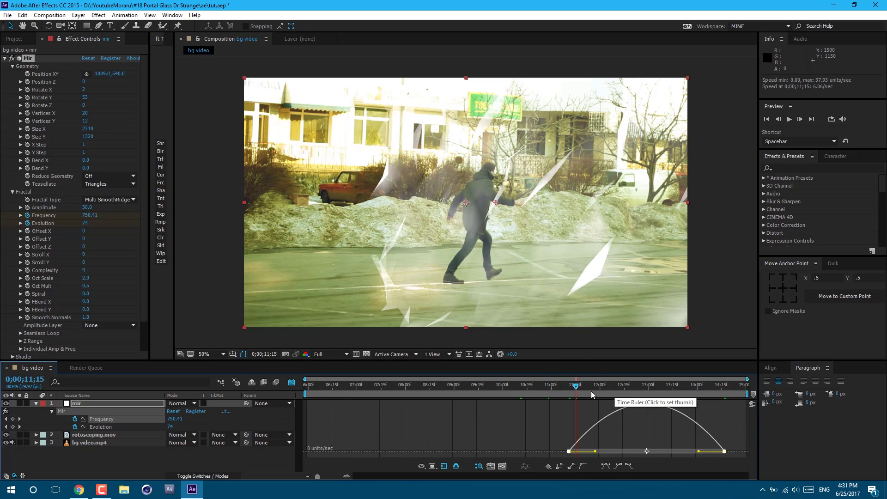
pyautogui.moveTo(587, 394); pyautogui.dragTo(611, 398)
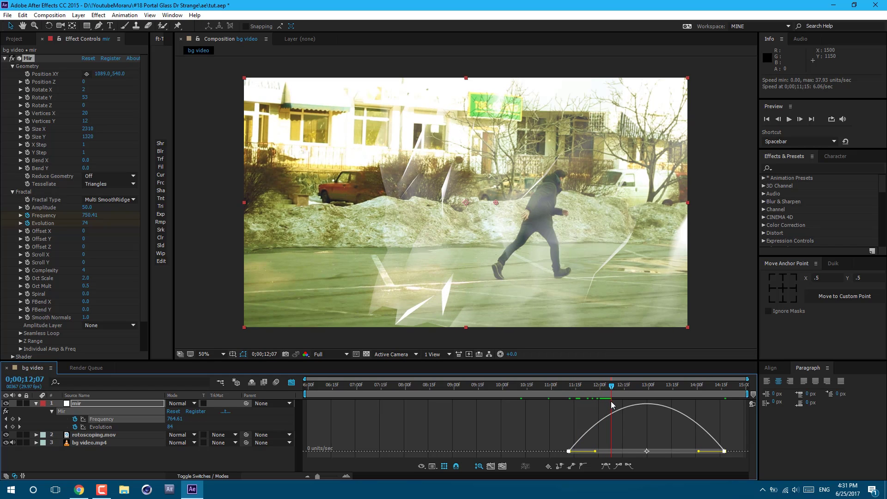
# Reshape the Frequency speed curve to peak sharply around 0;00;12;07, and start the work area at 0;00;10;22 for a preview.
pyautogui.moveTo(698, 449); pyautogui.dragTo(650, 449)
pyautogui.moveTo(594, 449); pyautogui.dragTo(605, 450)
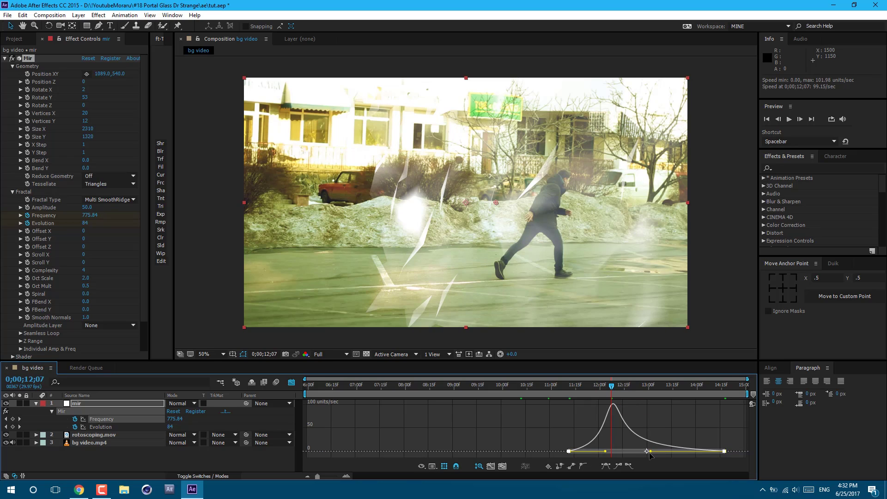
pyautogui.moveTo(649, 451); pyautogui.dragTo(647, 450)
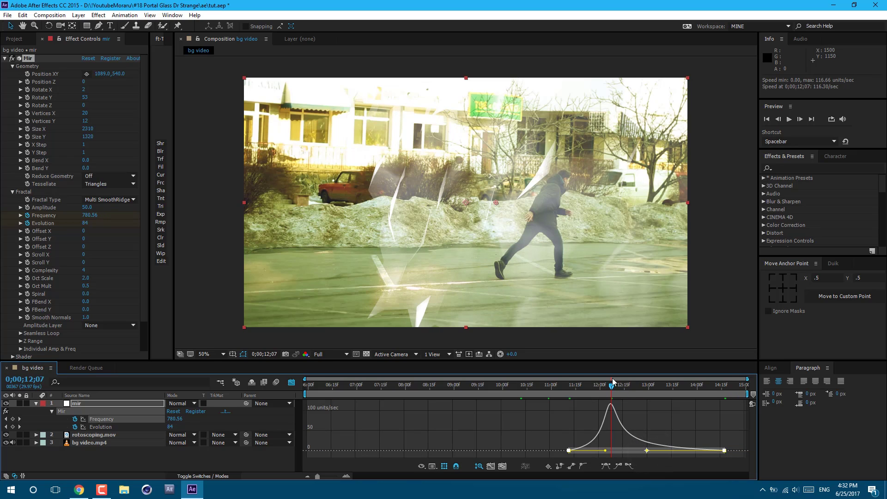
pyautogui.click(538, 384)
pyautogui.click(292, 383)
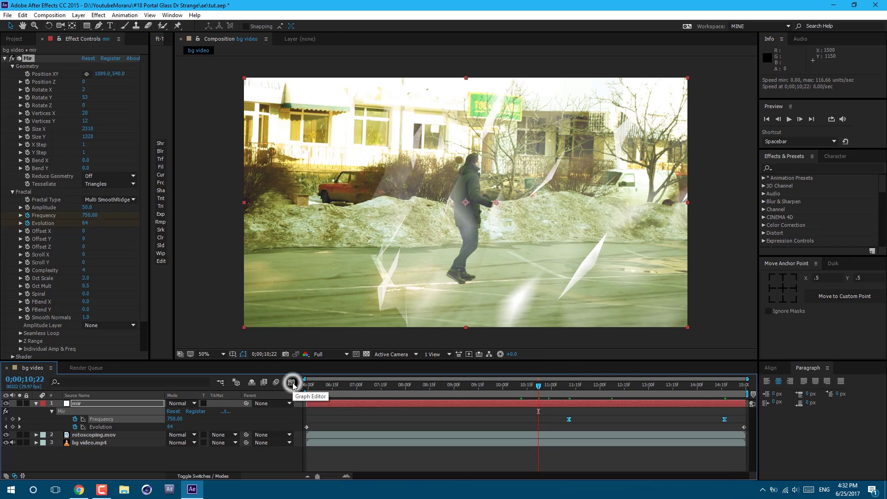
pyautogui.click(560, 388)
pyautogui.moveTo(558, 417); pyautogui.dragTo(602, 434)
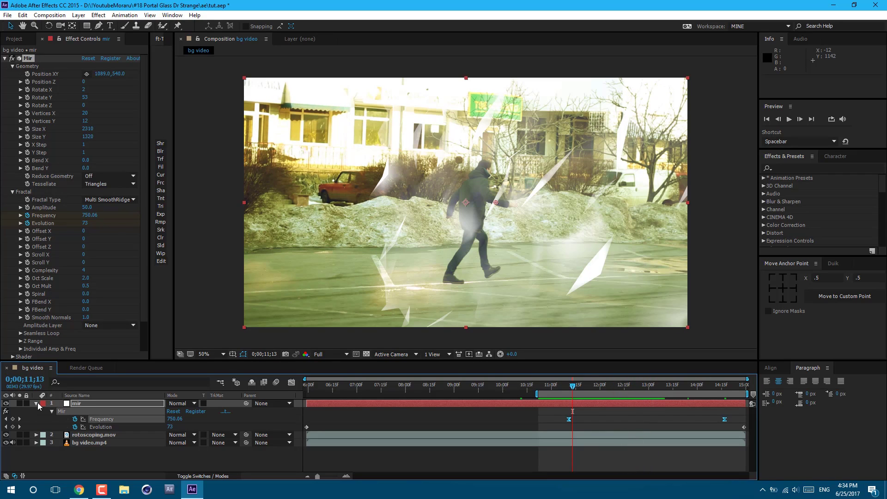
# Solo the mir layer, collapse its keyframes, and set the Mir shader to Flat.
pyautogui.click(19, 403)
pyautogui.click(36, 403)
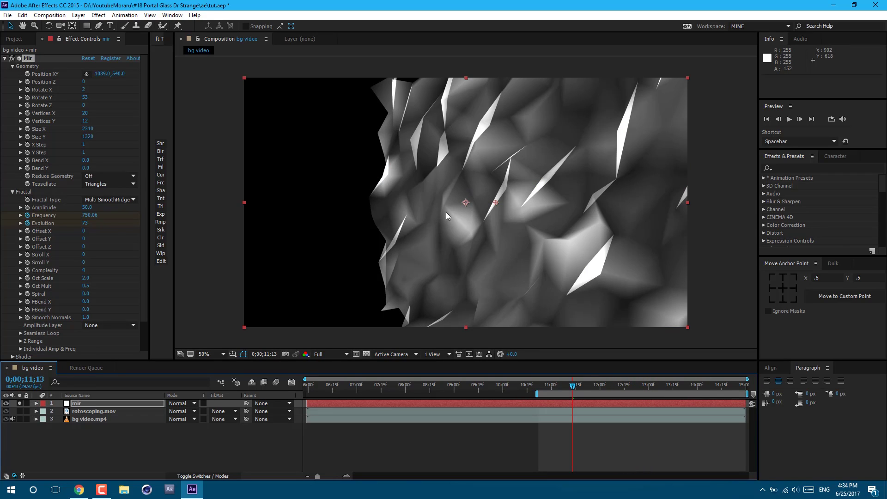
pyautogui.scroll(-3, 62, 257)
pyautogui.click(12, 325)
pyautogui.scroll(-9, 66, 269)
pyautogui.click(104, 220)
pyautogui.click(124, 258)
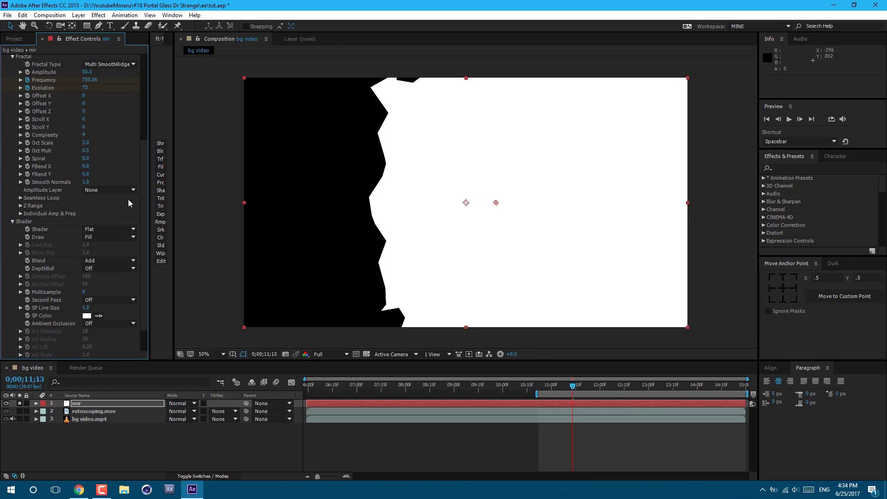
# Add a point light to the composition with the default light settings.
pyautogui.click(78, 14)
pyautogui.moveTo(135, 26)
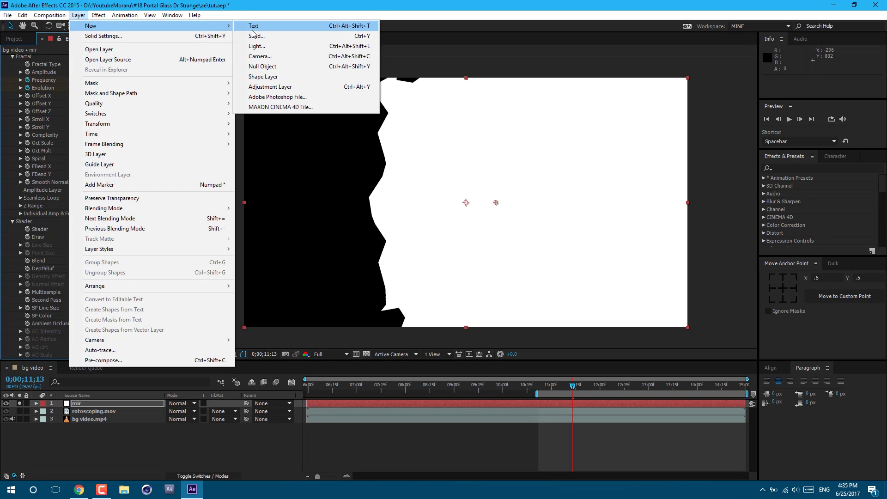
pyautogui.click(259, 48)
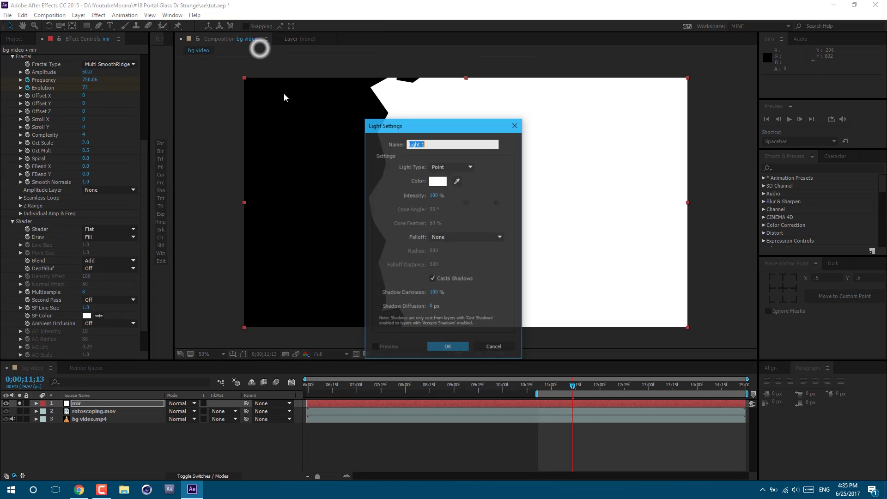
pyautogui.click(448, 347)
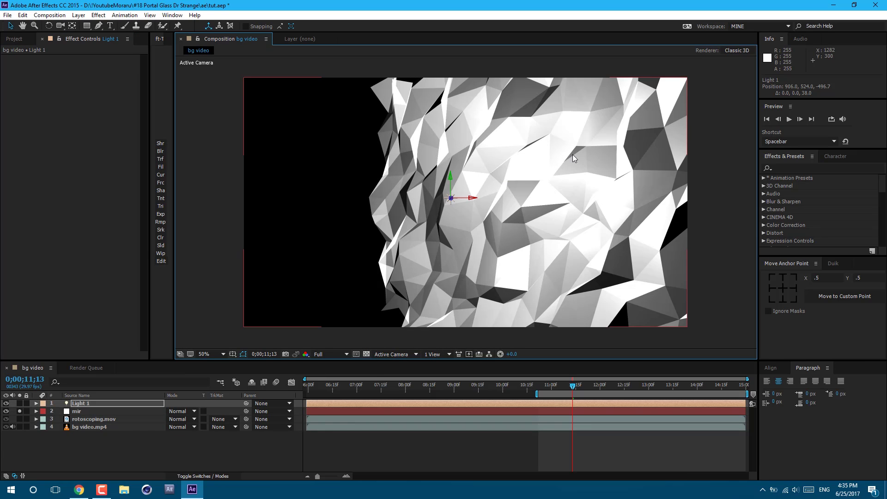
# Position the light in front of the Mir surface at about 952, 524, -528.
pyautogui.moveTo(451, 201); pyautogui.dragTo(457, 198)
pyautogui.click(135, 403)
pyautogui.press('p')
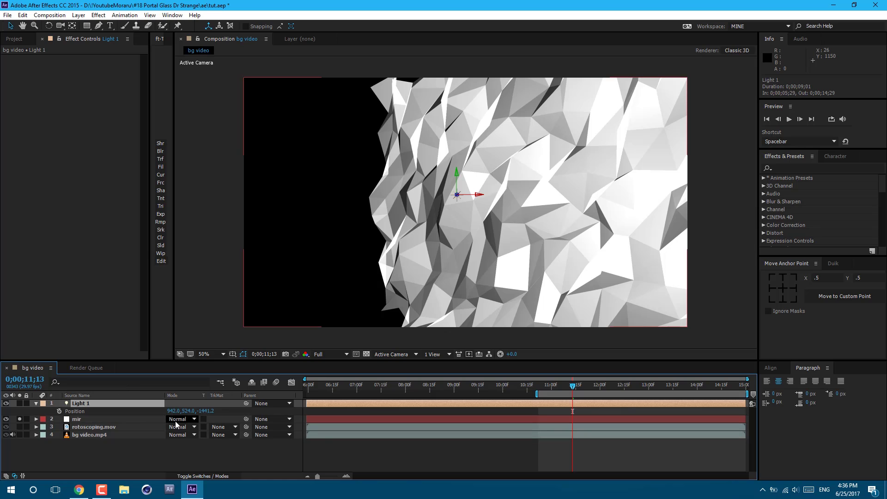
pyautogui.moveTo(207, 410); pyautogui.dragTo(71, 410)
pyautogui.hotkey('ctrl', 'z')
pyautogui.hotkey('ctrl', 'z')
pyautogui.moveTo(174, 410); pyautogui.dragTo(318, 387)
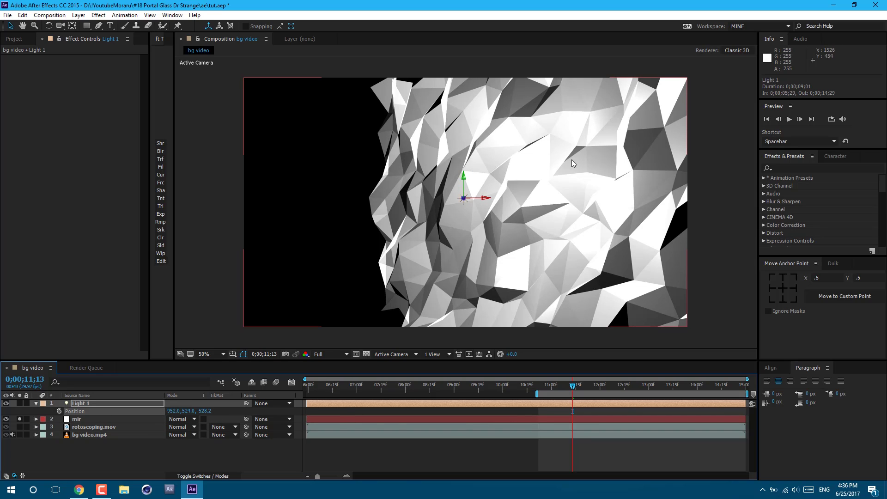
# Add the expression wiggle(1,55) to the light's Position and scrub through the moving light.
pyautogui.keyDown('alt'); pyautogui.click(59, 411); pyautogui.keyUp('alt')
pyautogui.write('wiggle(1')
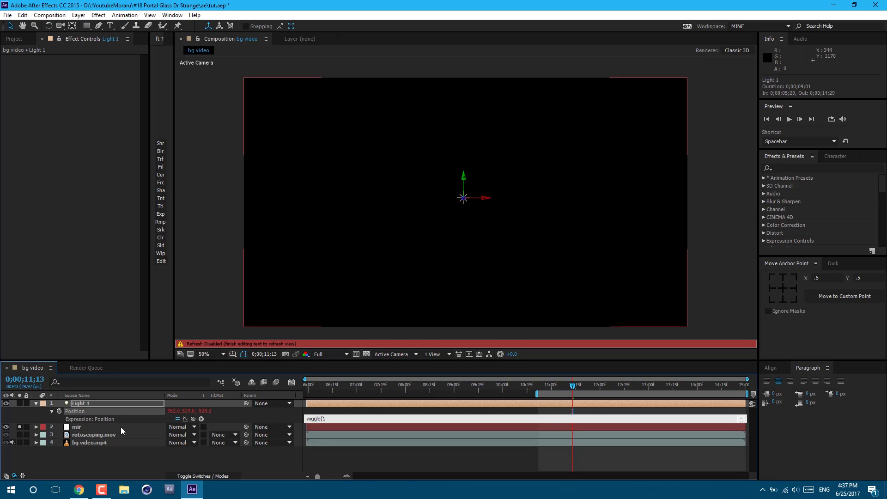
pyautogui.write(',55')
pyautogui.doubleClick(325, 418)
pyautogui.doubleClick(330, 419)
pyautogui.click(337, 418)
pyautogui.click(500, 238)
pyautogui.moveTo(471, 378)
pyautogui.mouseDown()
pyautogui.moveTo(454, 378)
pyautogui.moveTo(471, 378)
pyautogui.mouseUp()
pyautogui.click(485, 384)
pyautogui.moveTo(475, 385); pyautogui.dragTo(462, 386)
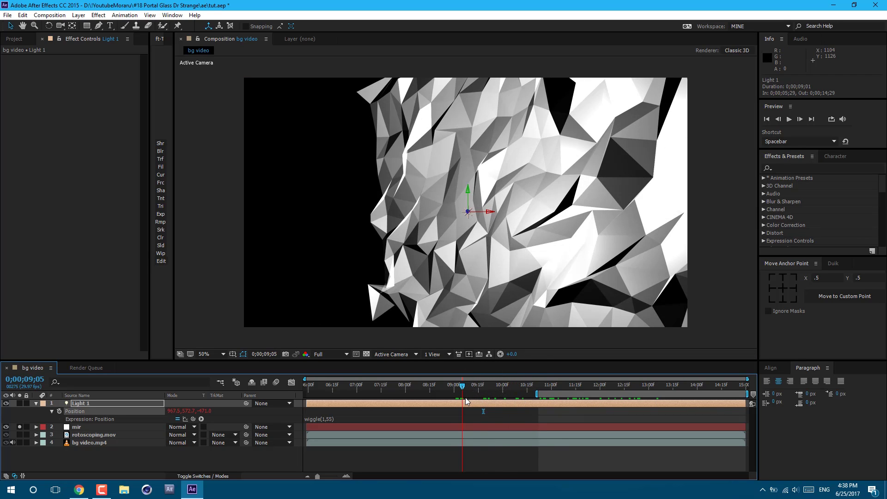
# Set the shader Blend of the mir layer's Mir effect to Off.
pyautogui.click(84, 427)
pyautogui.scroll(-6, 101, 175)
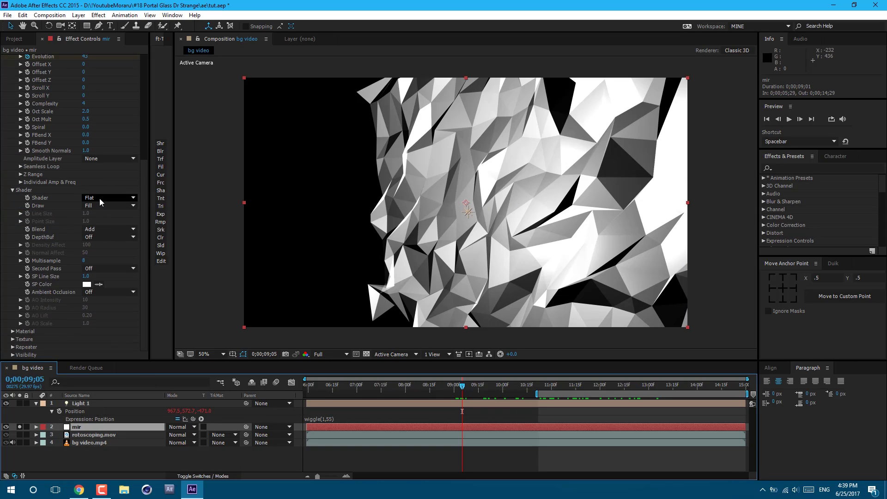
pyautogui.click(102, 228)
pyautogui.click(107, 239)
# Set the Mir material Falloff to Distance Squared and preview the lit surface.
pyautogui.click(12, 332)
pyautogui.scroll(-5, 70, 314)
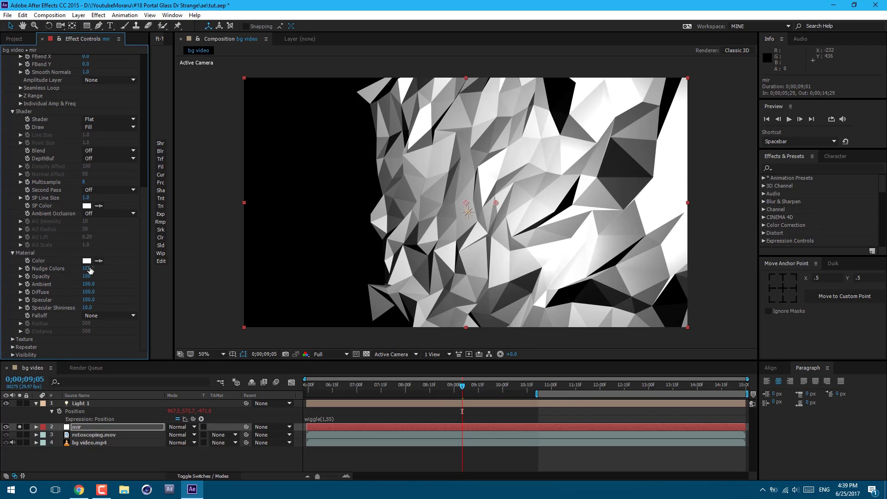
pyautogui.click(106, 317)
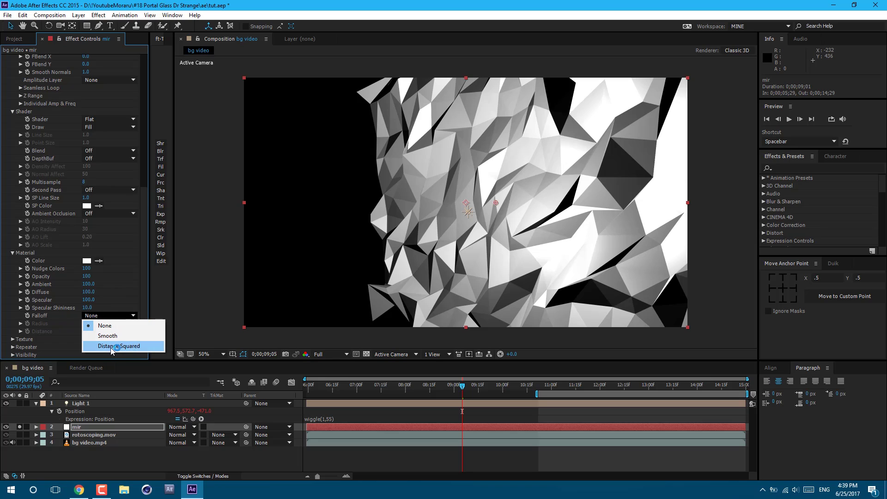
pyautogui.click(136, 348)
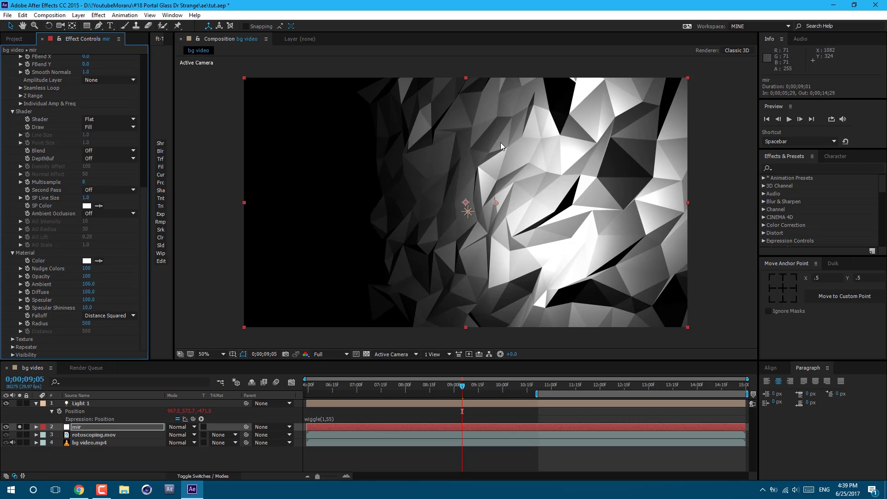
pyautogui.press('space')
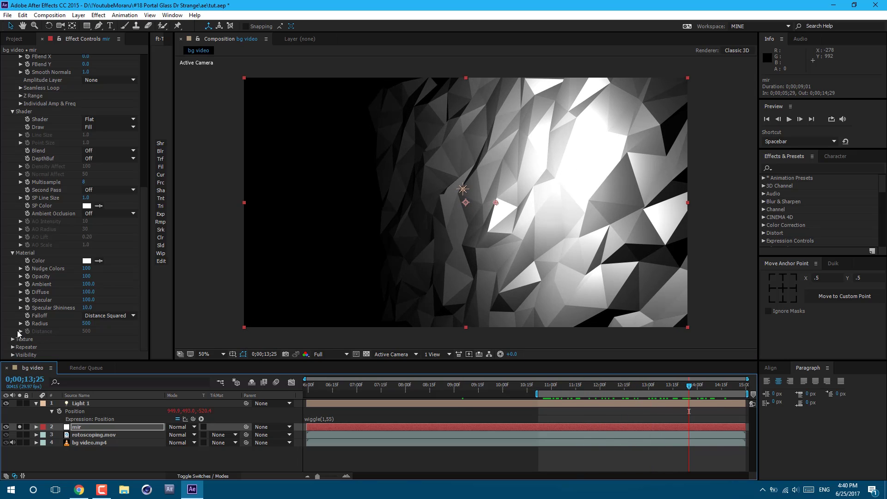
# Set the Mir Repeater to 4 instances with R Scale 59 and R Rotate Z -90.
pyautogui.click(12, 346)
pyautogui.scroll(-3, 13, 319)
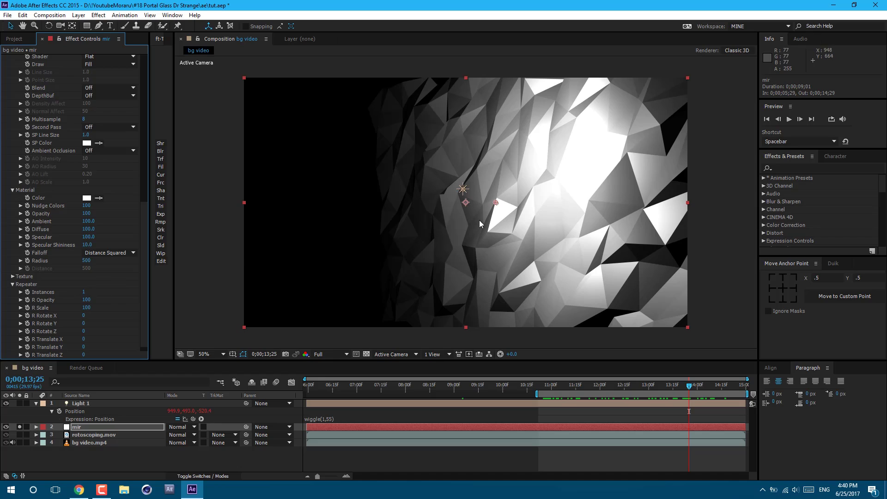
pyautogui.moveTo(84, 292); pyautogui.dragTo(116, 316)
pyautogui.click(89, 310)
pyautogui.write('59')
pyautogui.press('Return')
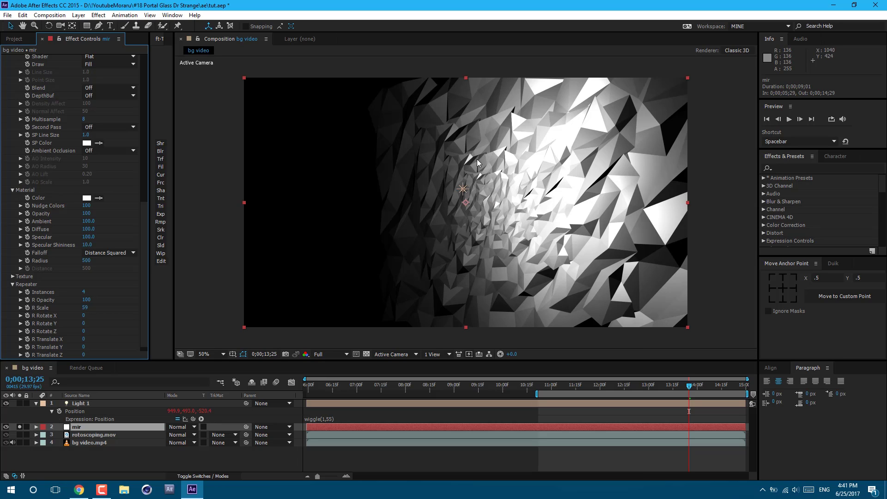
pyautogui.moveTo(83, 331)
pyautogui.mouseDown()
pyautogui.moveTo(150, 352)
pyautogui.moveTo(74, 325)
pyautogui.mouseUp()
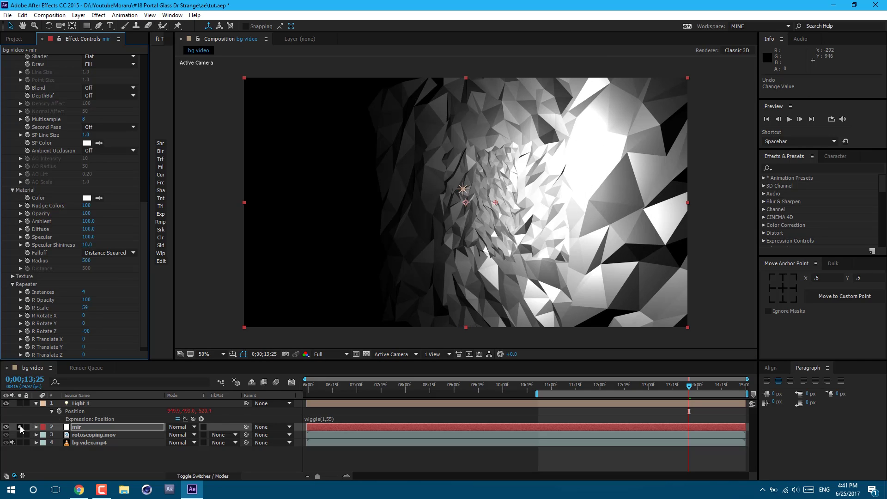
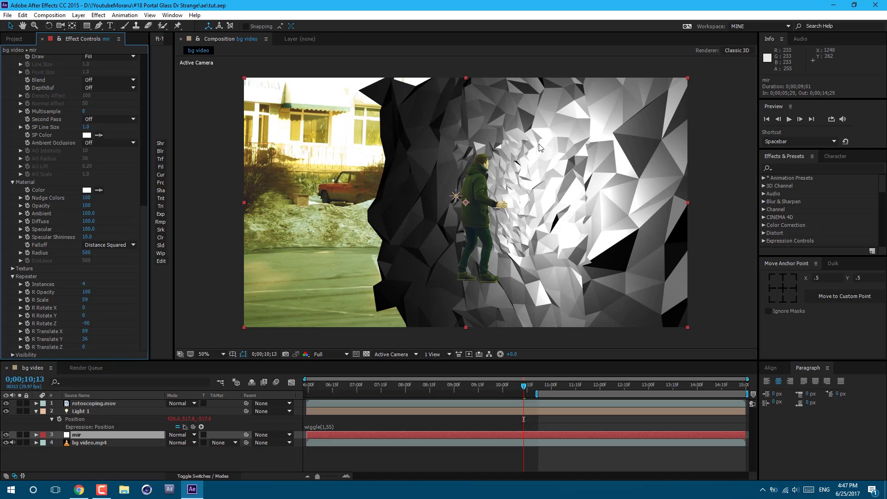
# Turn on DepthBuf in the Mir shader settings.
pyautogui.scroll(3, 44, 85)
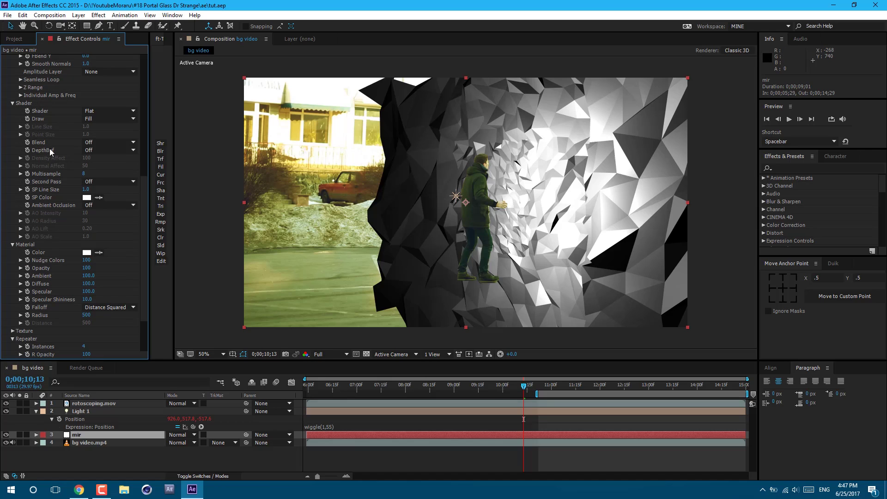
pyautogui.click(102, 151)
pyautogui.click(109, 173)
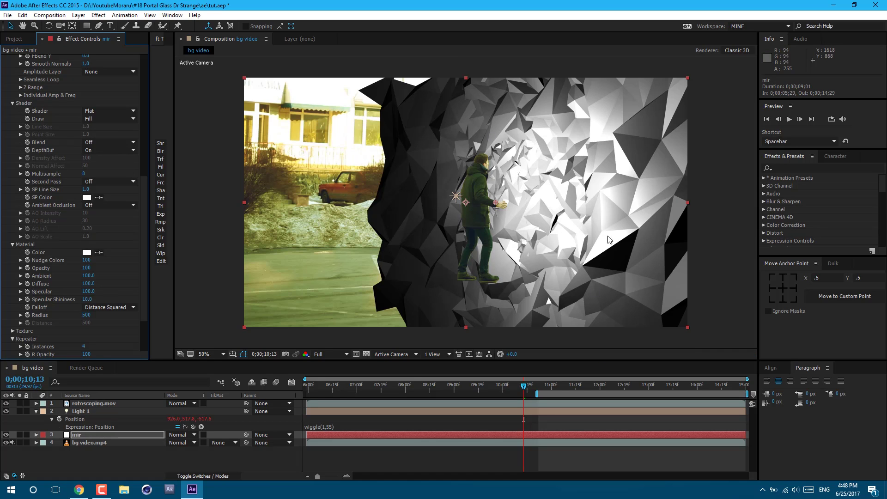
# Set the Mir Repeater's R Translate Z to 110, start keyframing it at 0;00;08;13 and reveal the mir layer's keyframes.
pyautogui.scroll(-3, 65, 348)
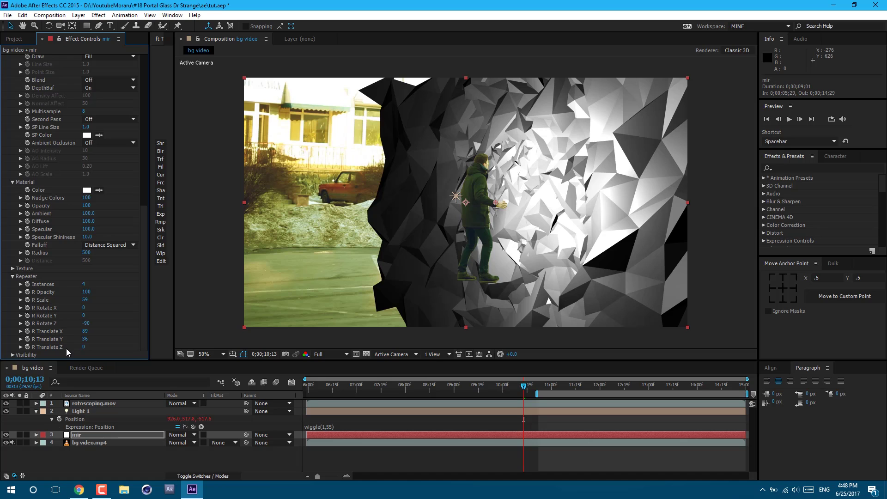
pyautogui.moveTo(84, 349)
pyautogui.mouseDown()
pyautogui.moveTo(112, 359)
pyautogui.moveTo(105, 351)
pyautogui.mouseUp()
pyautogui.click(89, 347)
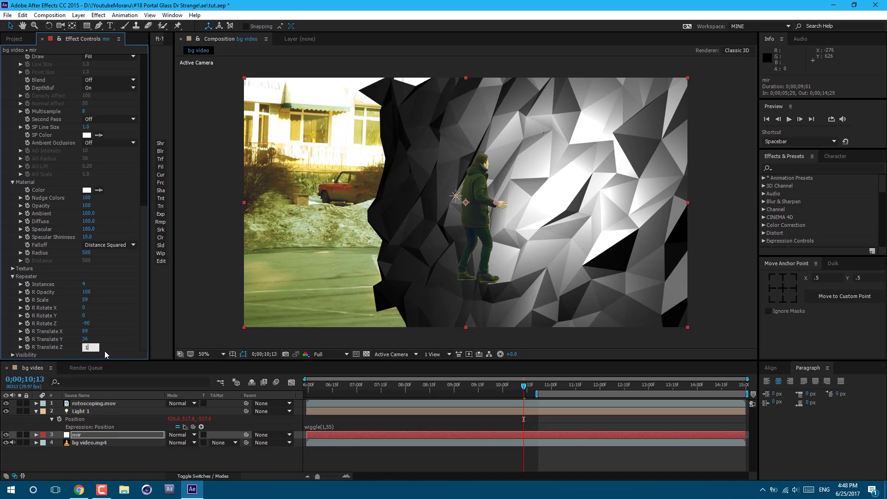
pyautogui.moveTo(451, 395); pyautogui.dragTo(426, 392)
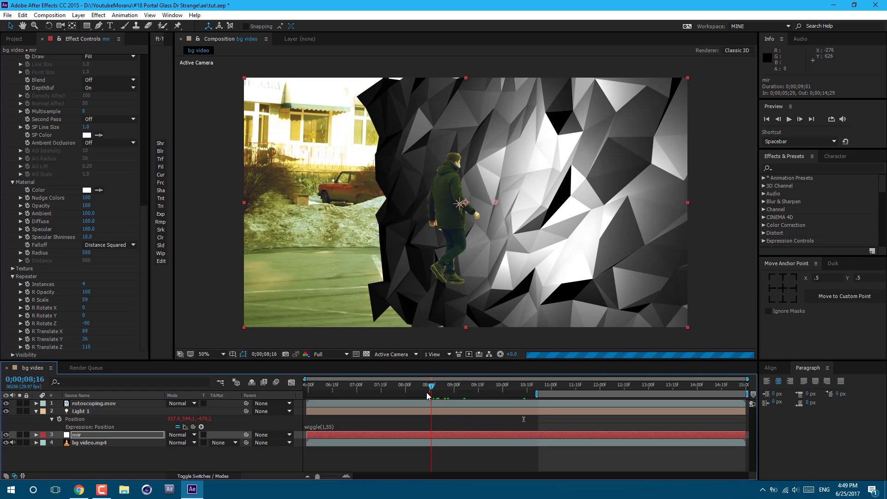
pyautogui.click(27, 347)
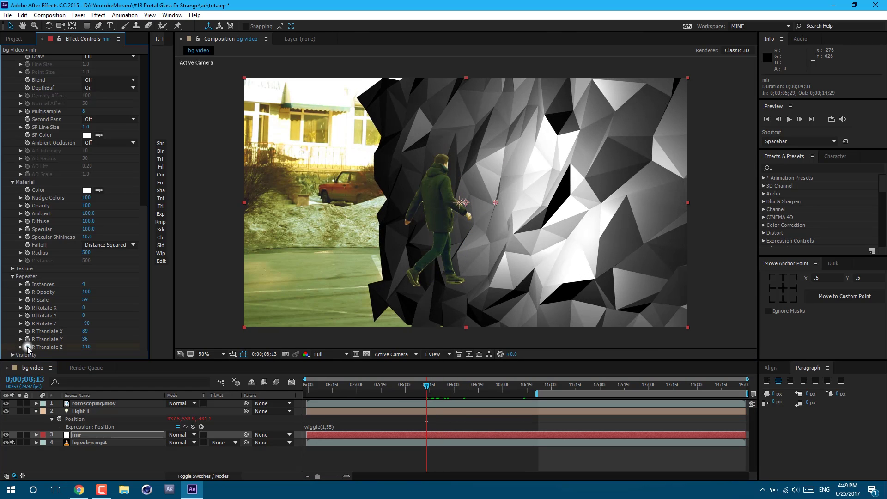
pyautogui.click(450, 434)
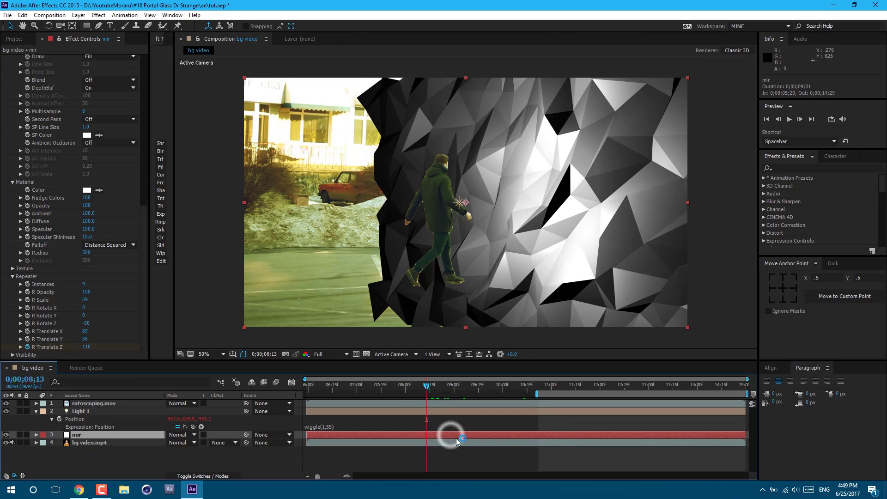
pyautogui.press('u')
pyautogui.click(423, 466)
# Keyframe the Mir R Translate Z to -30 at 0;00;11;16 and to 92 at 0;00;14;29.
pyautogui.click(578, 386)
pyautogui.click(91, 349)
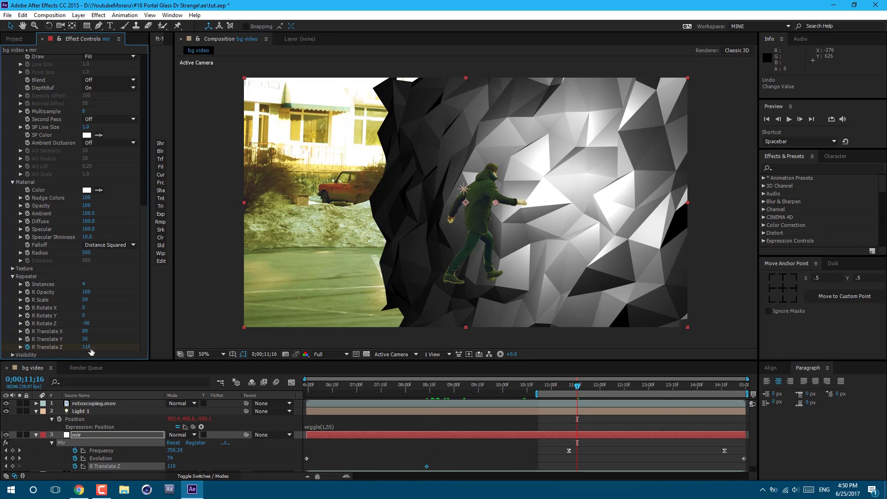
pyautogui.moveTo(90, 348); pyautogui.dragTo(16, 343)
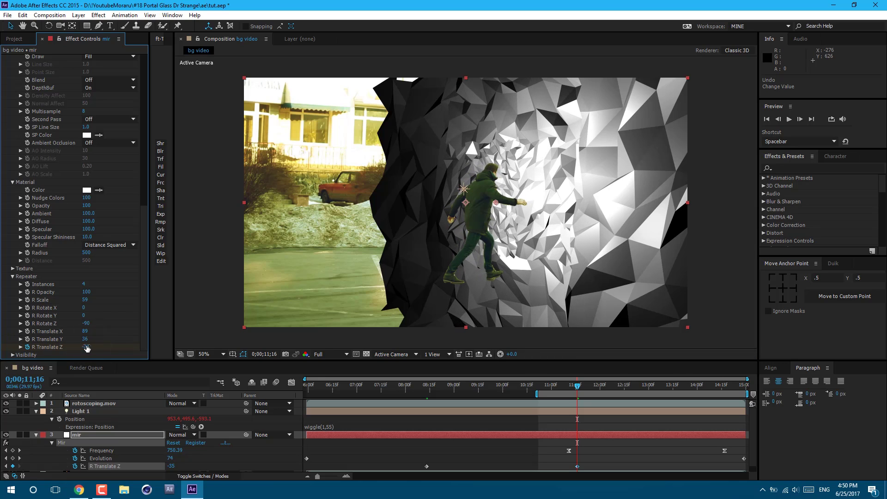
pyautogui.moveTo(87, 345); pyautogui.dragTo(89, 346)
pyautogui.click(744, 386)
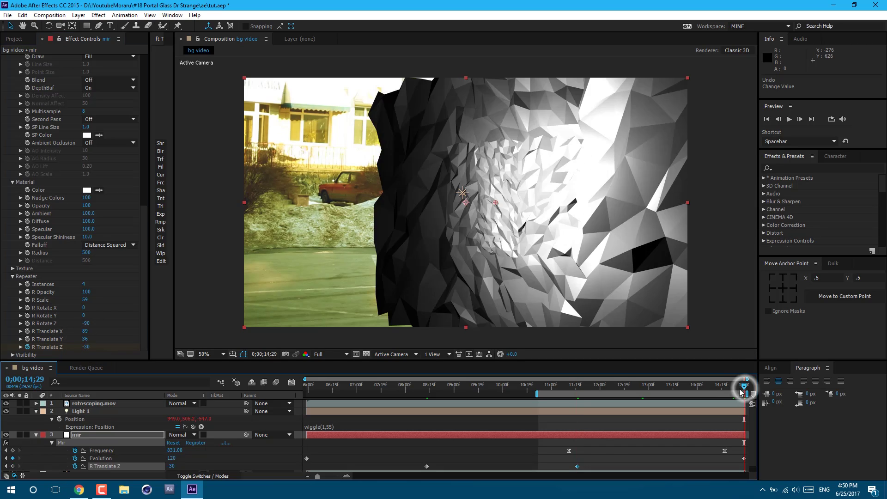
pyautogui.moveTo(86, 351); pyautogui.dragTo(213, 375)
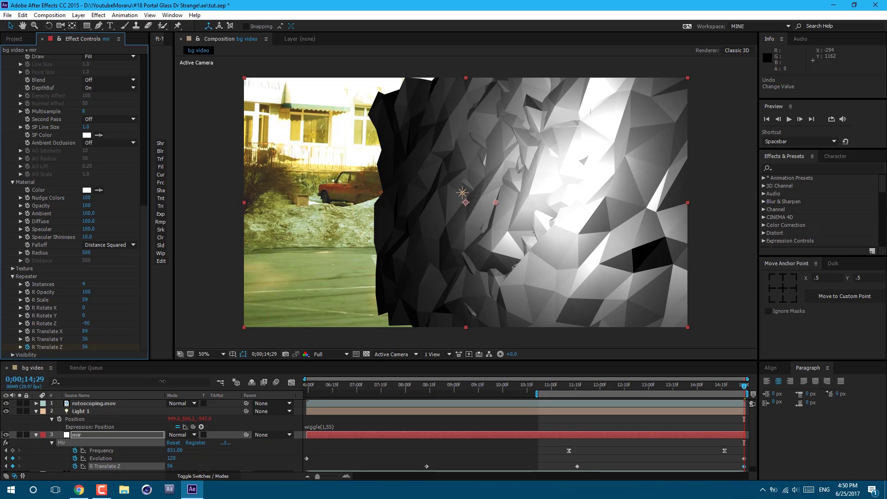
# Apply Easy Ease to all the R Translate Z keyframes of the mir layer in the Graph Editor.
pyautogui.click(418, 466)
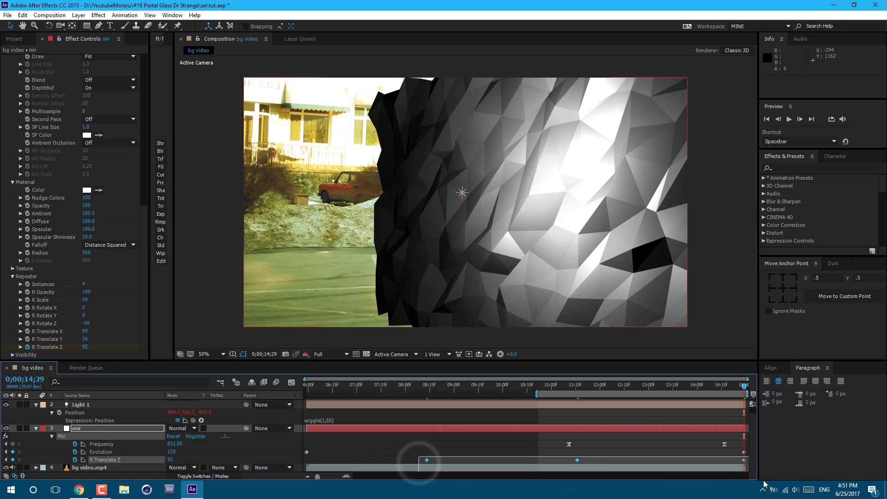
pyautogui.click(291, 383)
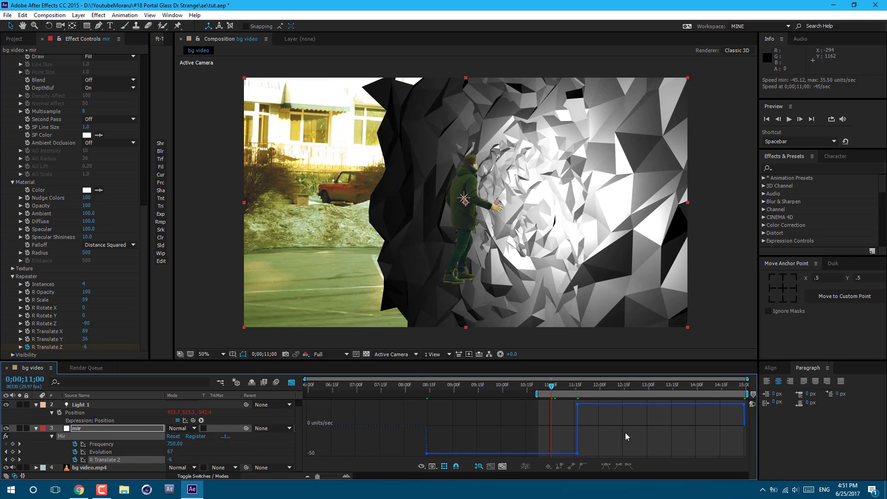
pyautogui.click(116, 462)
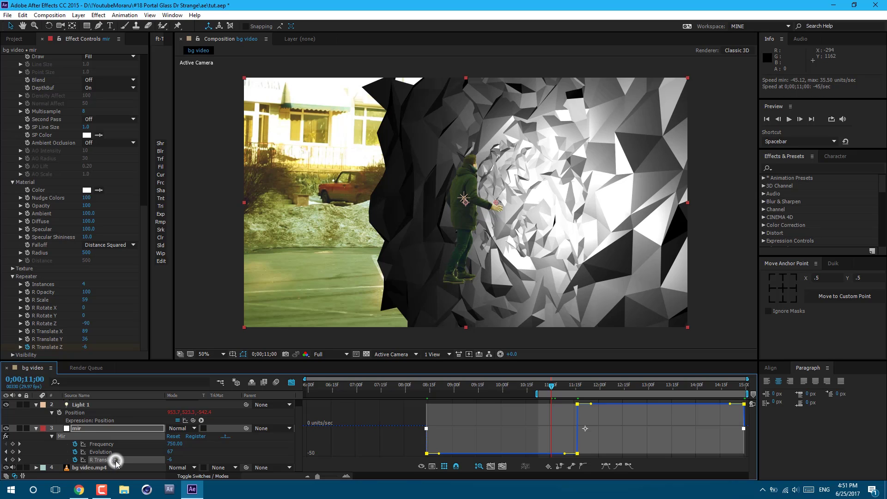
pyautogui.click(606, 465)
# Reshape the R Translate Z speed curve for faster starts and longer slowdowns, preview the animation and close the Graph Editor.
pyautogui.click(412, 383)
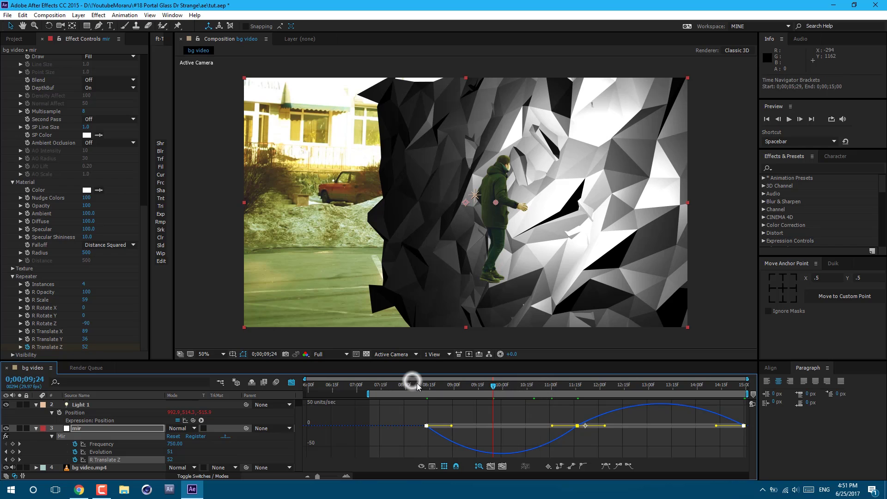
pyautogui.moveTo(416, 387); pyautogui.dragTo(477, 415)
pyautogui.moveTo(549, 425); pyautogui.dragTo(692, 434)
pyautogui.press('space')
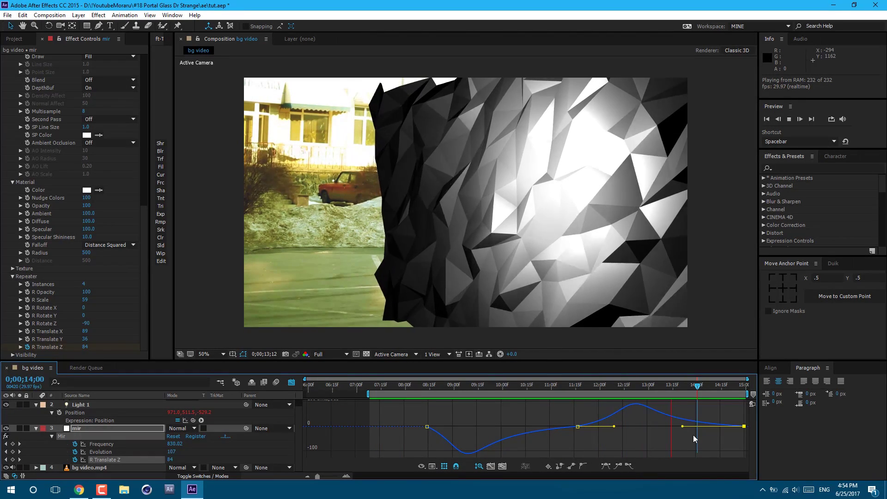
pyautogui.press('space')
pyautogui.click(291, 382)
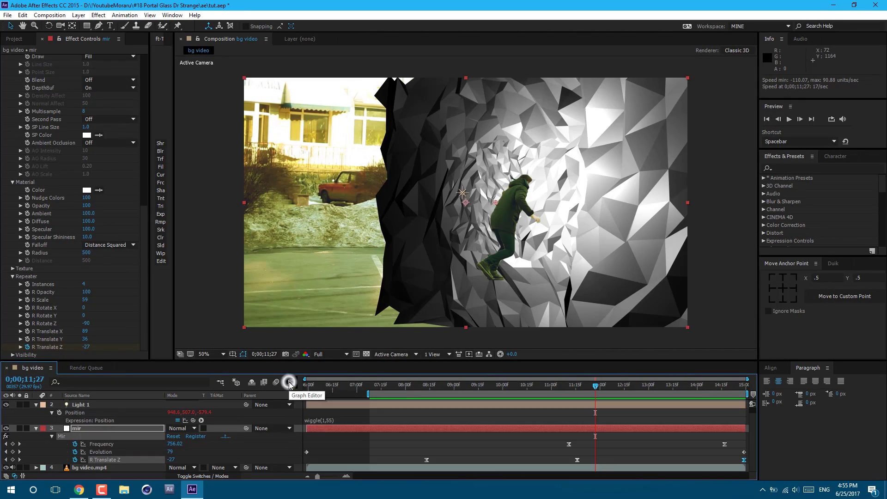
# Create a 1920 x 1080 px gray solid with its color brightness set to 50%, above the mir layer.
pyautogui.click(78, 15)
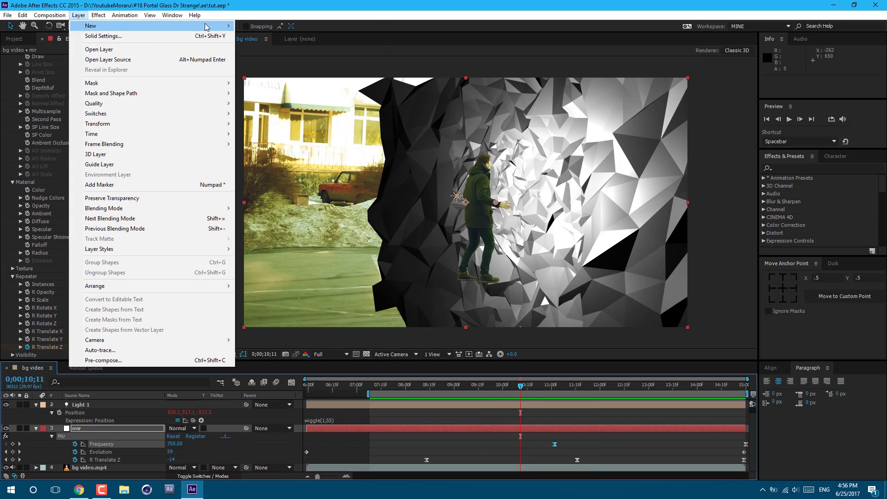
pyautogui.moveTo(207, 27)
pyautogui.click(252, 36)
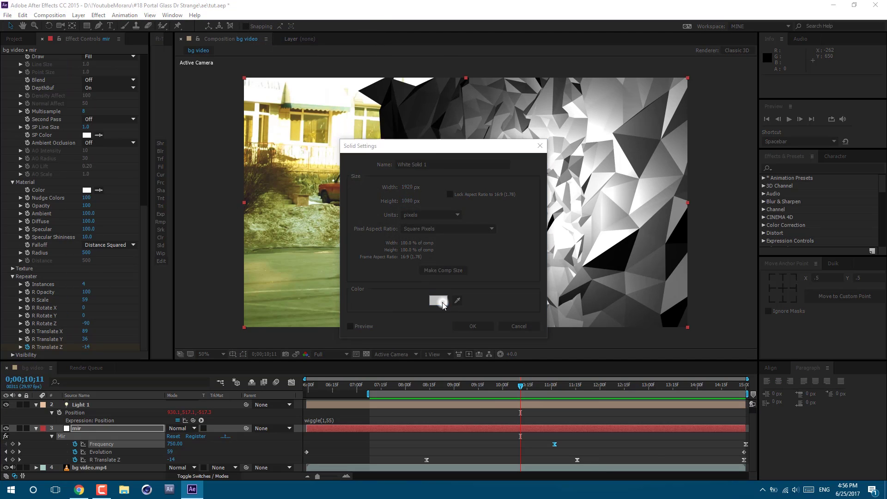
pyautogui.click(438, 300)
pyautogui.moveTo(217, 130); pyautogui.dragTo(148, 138)
pyautogui.moveTo(255, 74); pyautogui.dragTo(345, 203)
pyautogui.click(461, 275)
pyautogui.write('50')
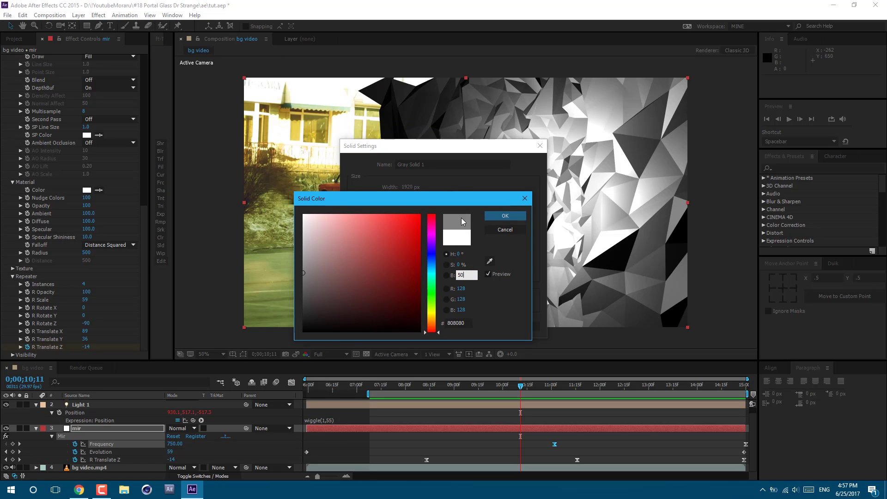
pyautogui.click(503, 219)
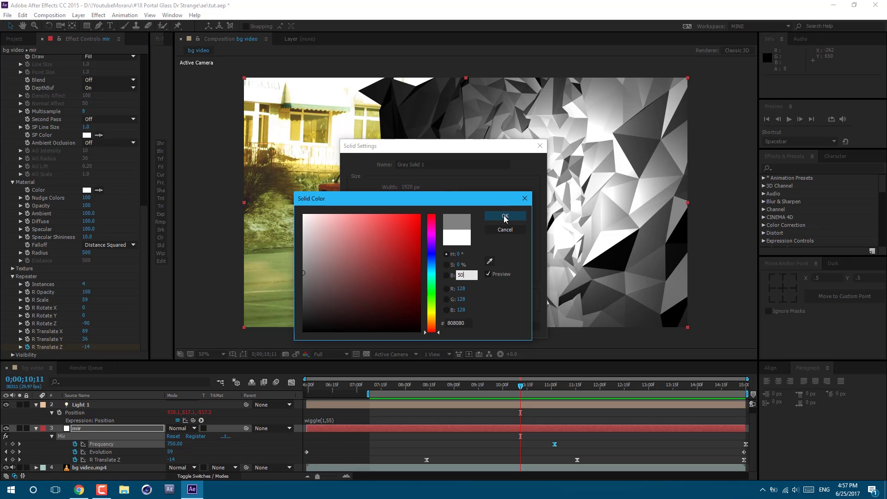
pyautogui.click(467, 323)
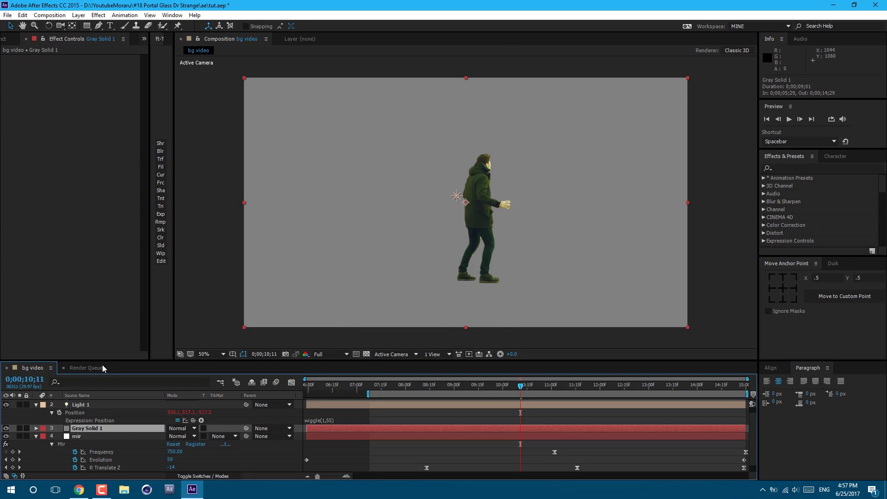
# Draw a rectangular mask about 1624 by 1832 px on the gray solid, covering the frame's left half and extending beyond its edges.
pyautogui.click(86, 26)
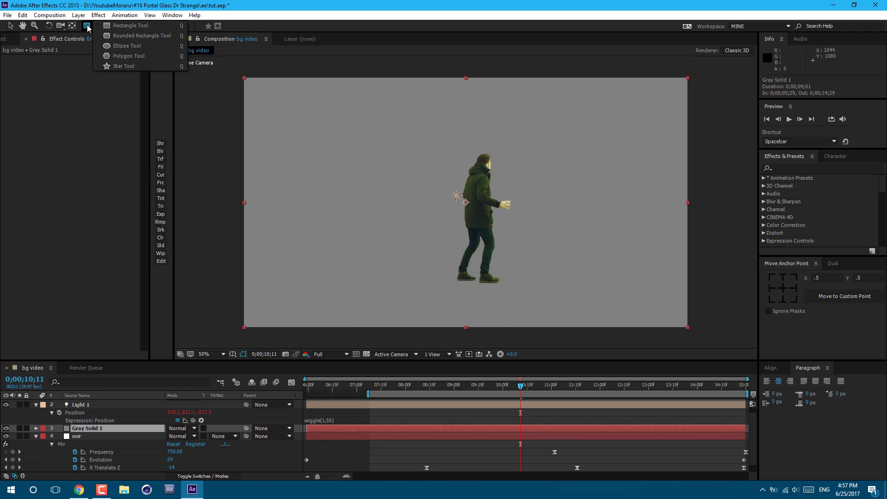
pyautogui.click(125, 29)
pyautogui.press(',')
pyautogui.moveTo(280, 96); pyautogui.dragTo(468, 307)
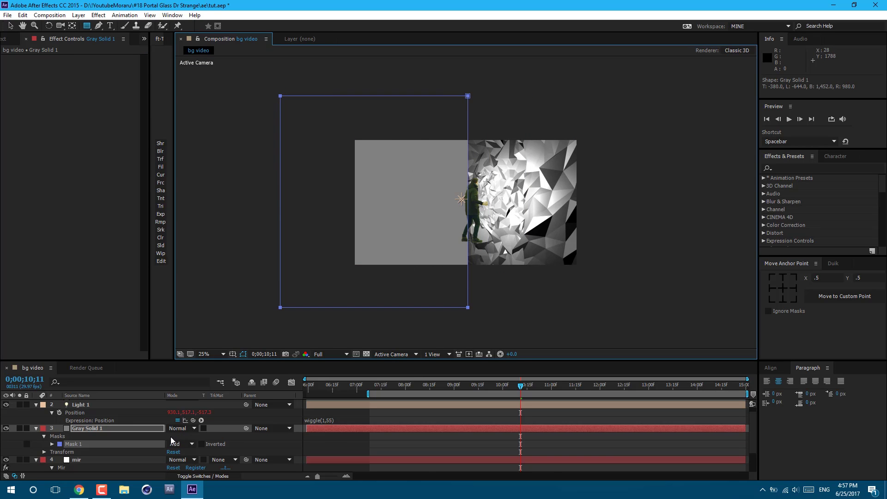
# Set the gray solid's Mask Feather to 418 pixels and deselect the layer.
pyautogui.press('f')
pyautogui.moveTo(179, 444); pyautogui.dragTo(241, 460)
pyautogui.moveTo(301, 476); pyautogui.dragTo(425, 497)
pyautogui.click(10, 25)
pyautogui.click(236, 153)
pyautogui.press('.')
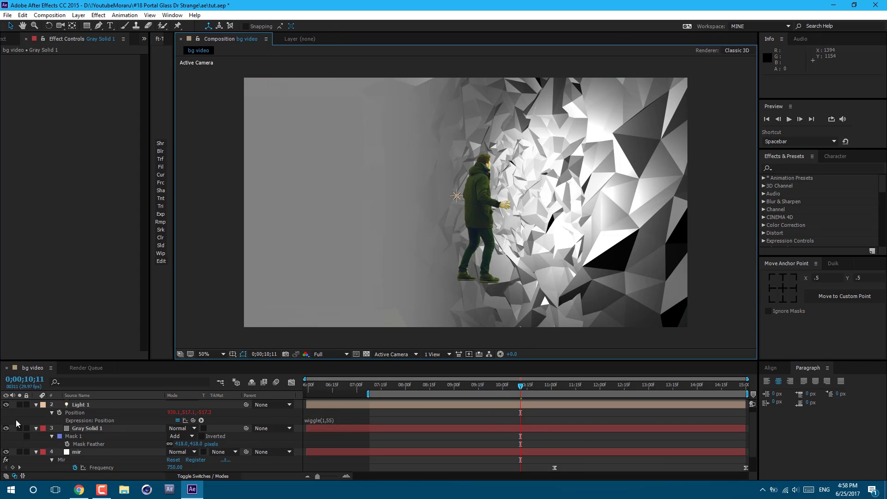
# Pre-compose the Light 1, Gray Solid 1 and mir layers as "displacement map", moving all attributes into the new composition.
pyautogui.click(36, 404)
pyautogui.click(36, 413)
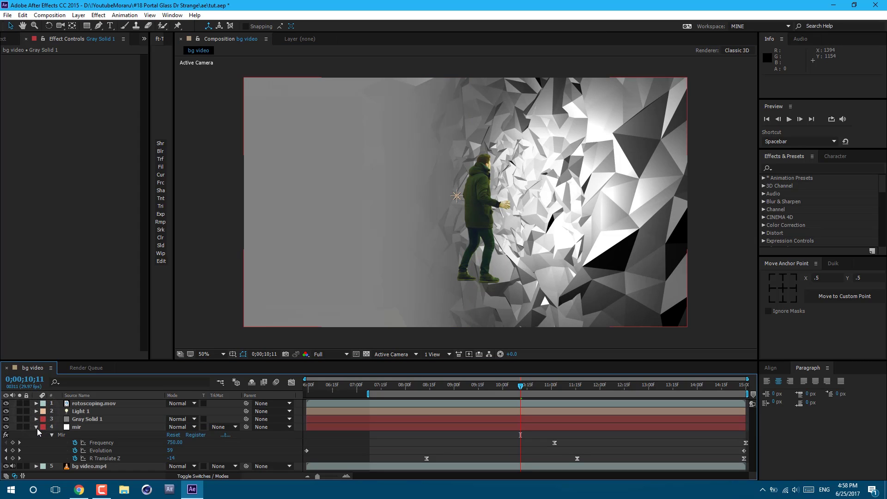
pyautogui.click(36, 427)
pyautogui.click(83, 412)
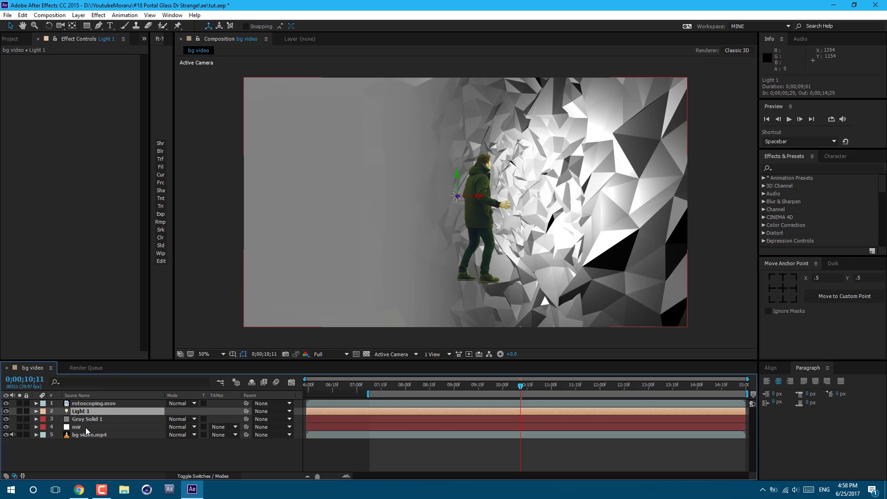
pyautogui.keyDown('shift'); pyautogui.click(85, 428); pyautogui.keyUp('shift')
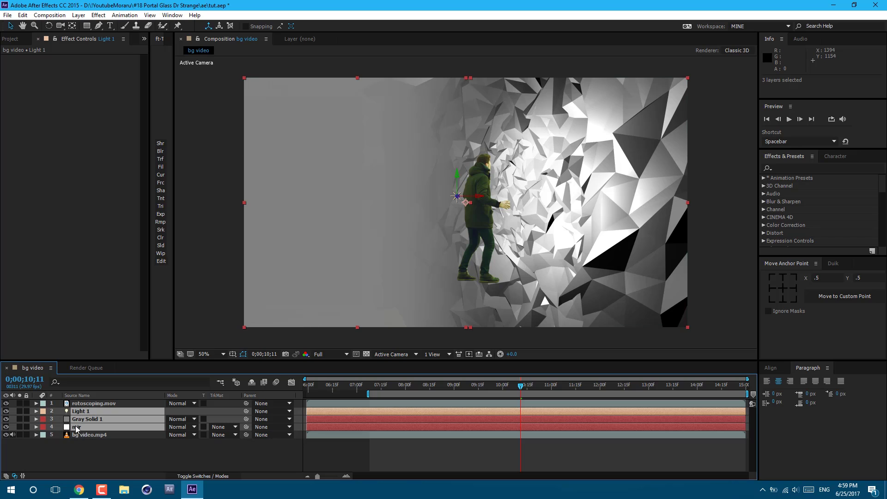
pyautogui.click(78, 15)
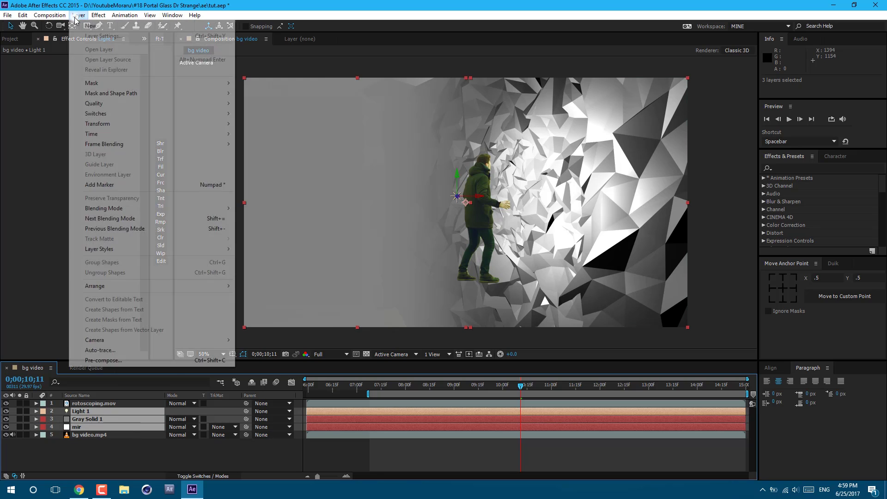
pyautogui.click(157, 360)
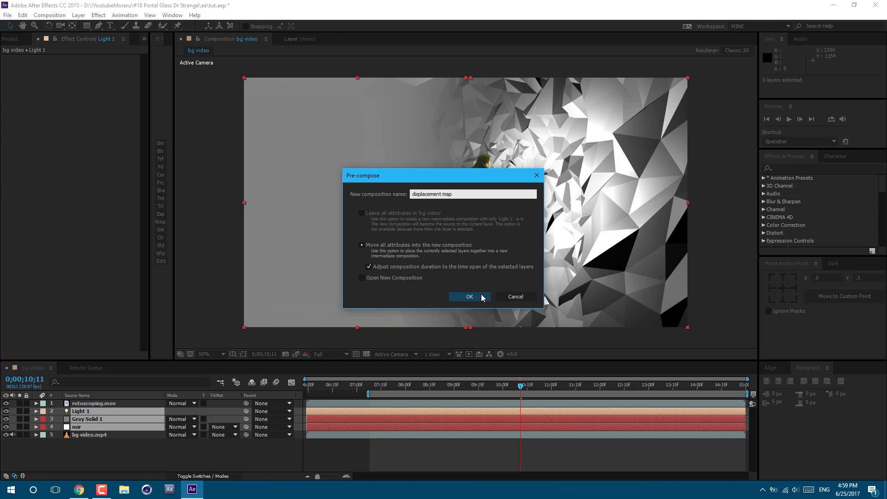
pyautogui.click(470, 297)
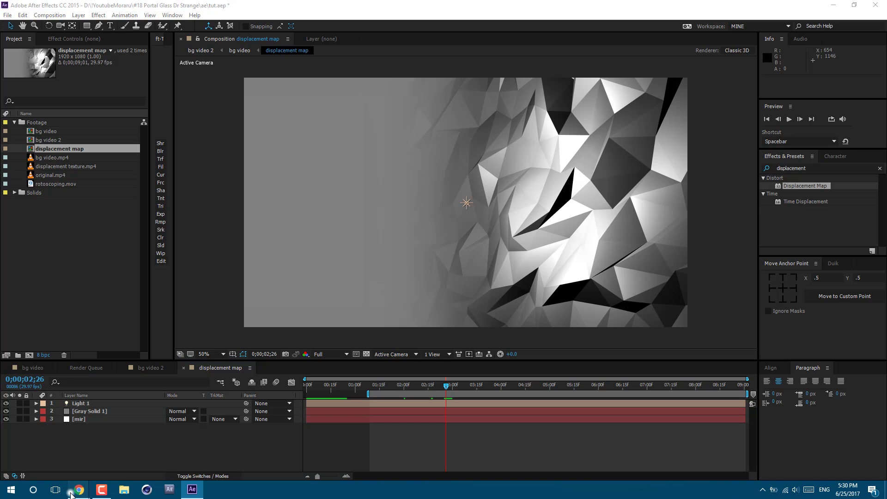
# Switch to Chrome and look through the effect videos on the creator's Instagram profile.
pyautogui.click(84, 490)
pyautogui.click(188, 24)
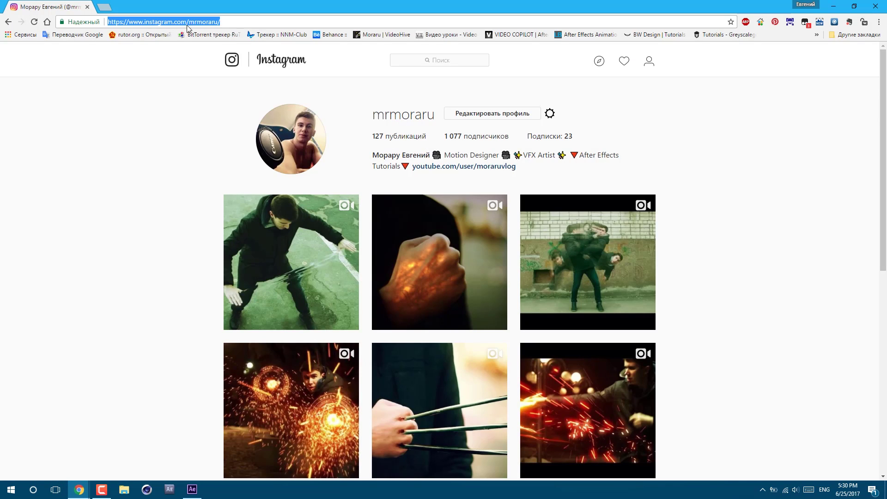
pyautogui.click(762, 250)
pyautogui.scroll(-4, 762, 251)
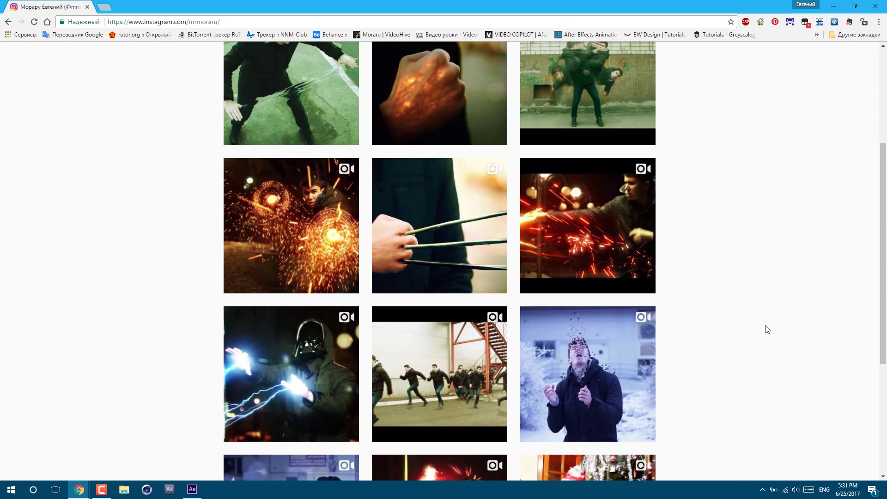
pyautogui.scroll(4, 767, 329)
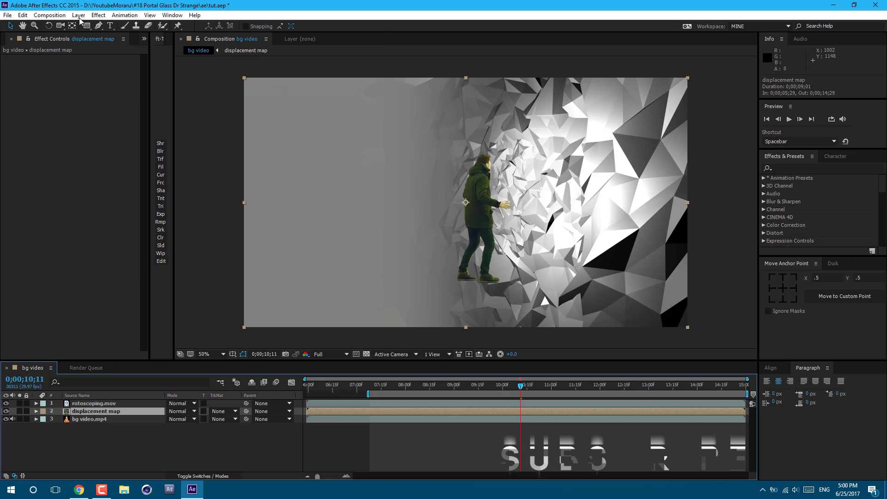
# Add an adjustment layer above the displacement map layer in After Effects and apply the Displacement Map effect to it.
pyautogui.click(78, 15)
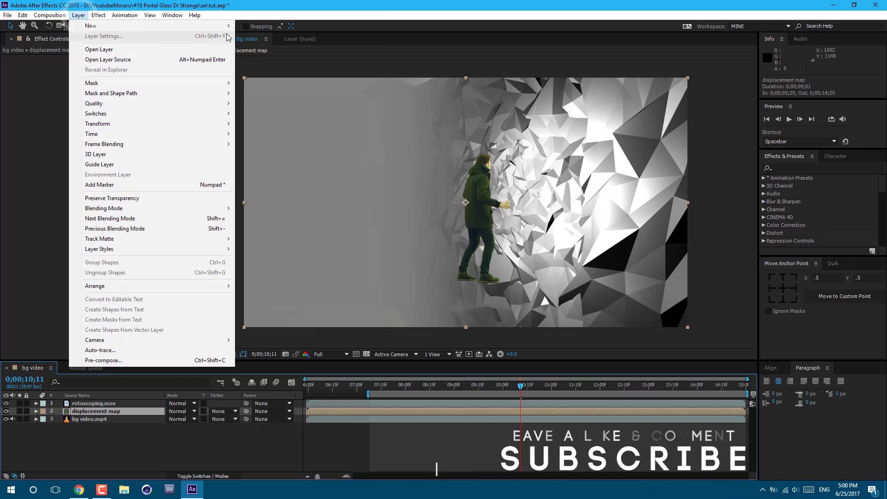
pyautogui.moveTo(217, 26)
pyautogui.click(279, 87)
pyautogui.click(793, 166)
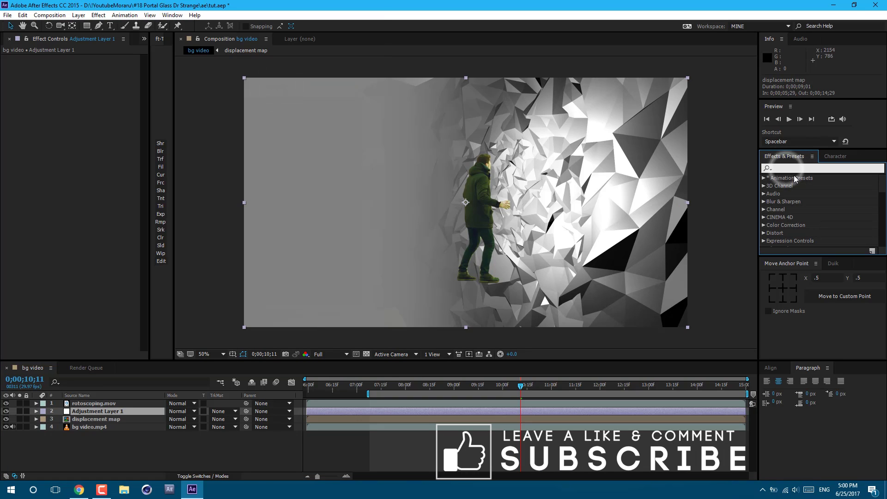
pyautogui.write('displacement')
pyautogui.moveTo(813, 189); pyautogui.dragTo(118, 412)
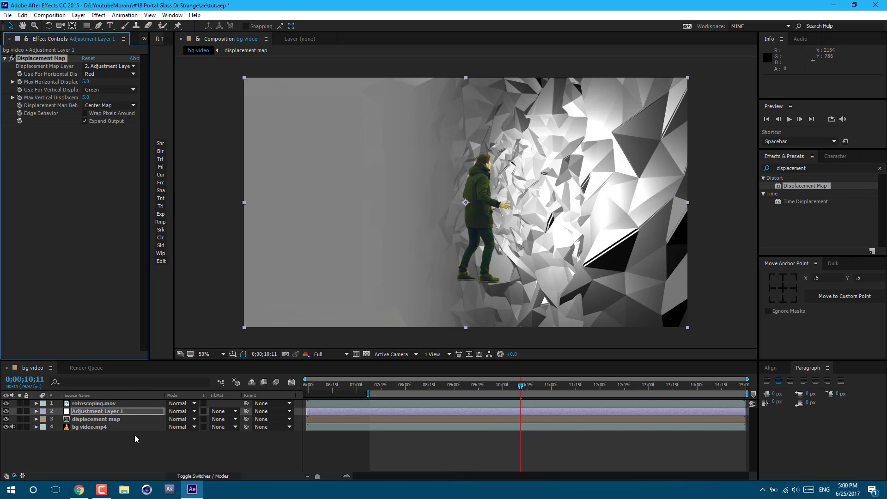
# Set the Displacement Map effect's map layer to the displacement map layer, and hide that layer in the composition.
pyautogui.click(107, 418)
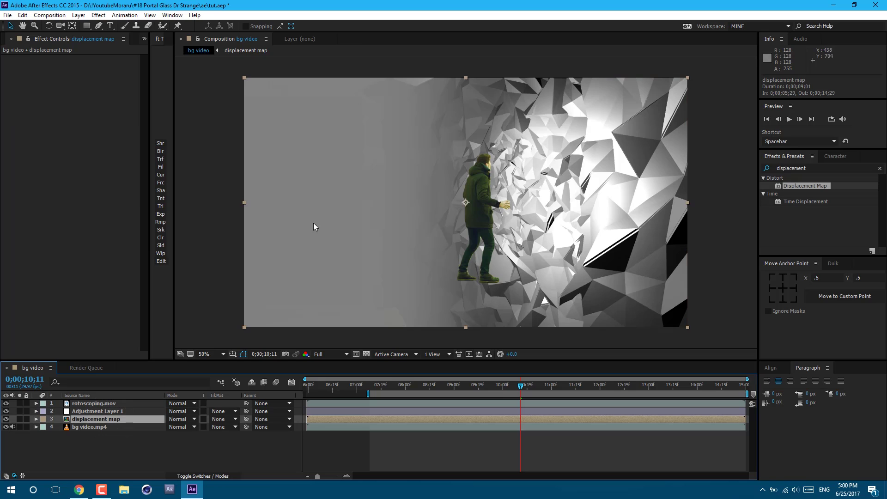
pyautogui.hotkey('ctrl', 'Up')
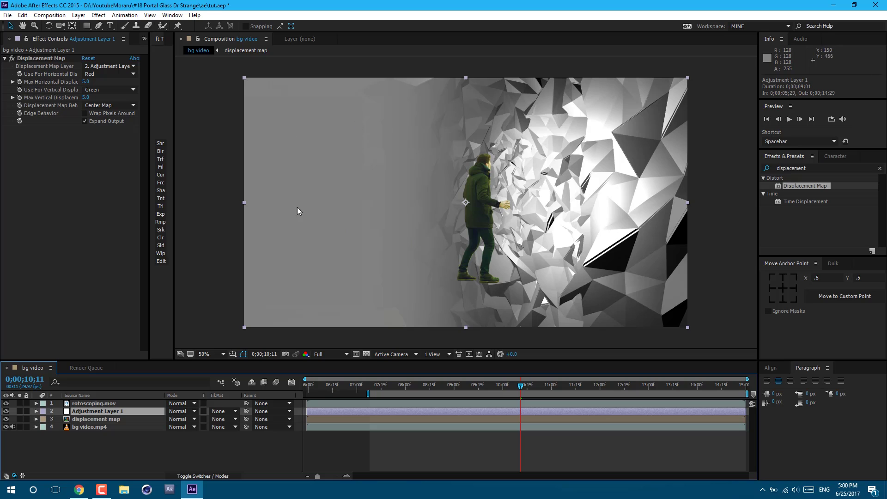
pyautogui.click(111, 66)
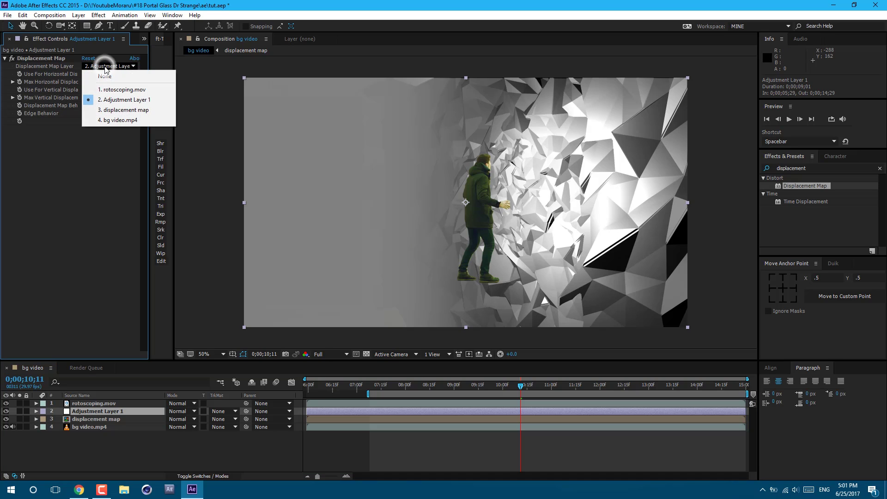
pyautogui.click(128, 111)
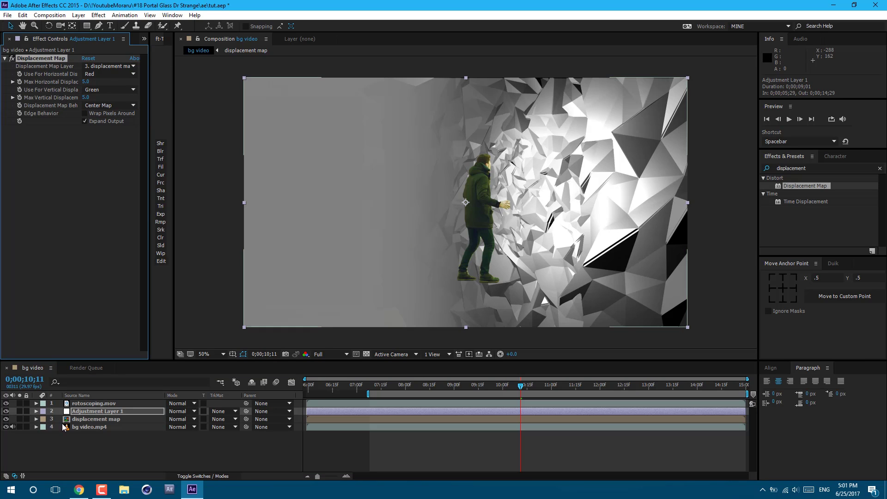
pyautogui.click(76, 419)
pyautogui.click(5, 418)
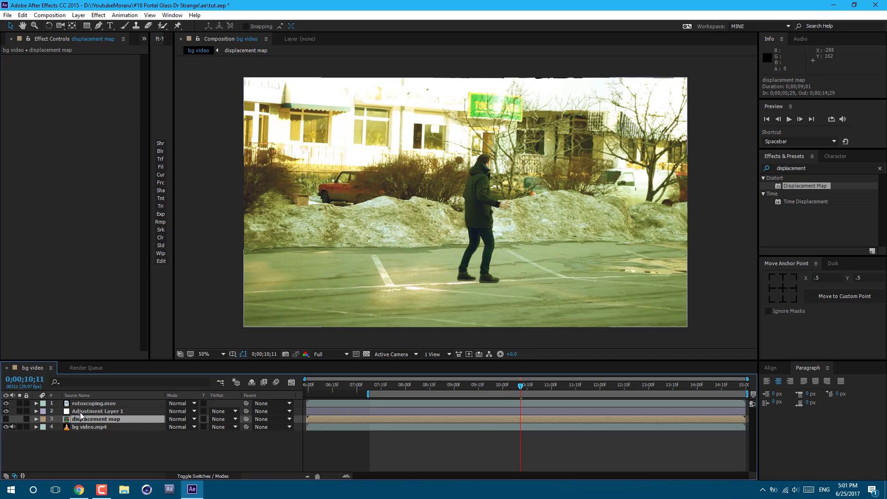
# In Adjustment Layer 1's Displacement Map effect, set Max Horizontal Displacement to 100 and Max Vertical Displacement to 0, and enable Wrap Pixels Around.
pyautogui.click(93, 412)
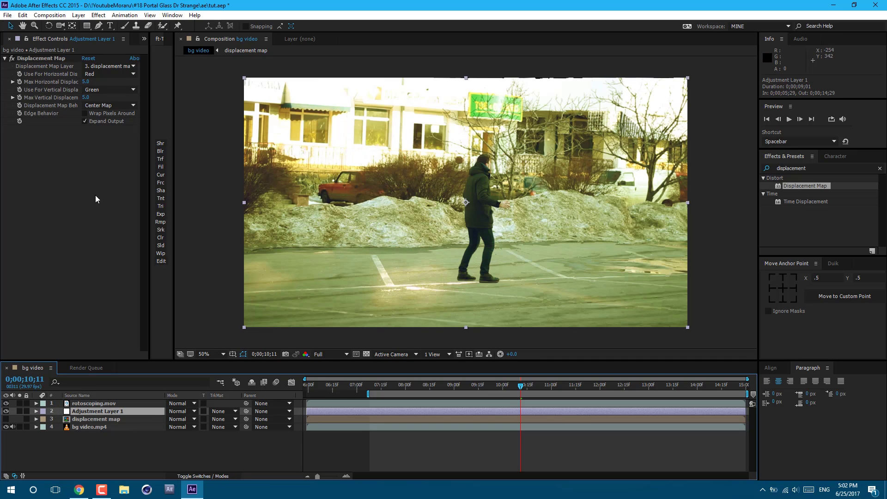
pyautogui.click(85, 83)
pyautogui.write('100')
pyautogui.press('Return')
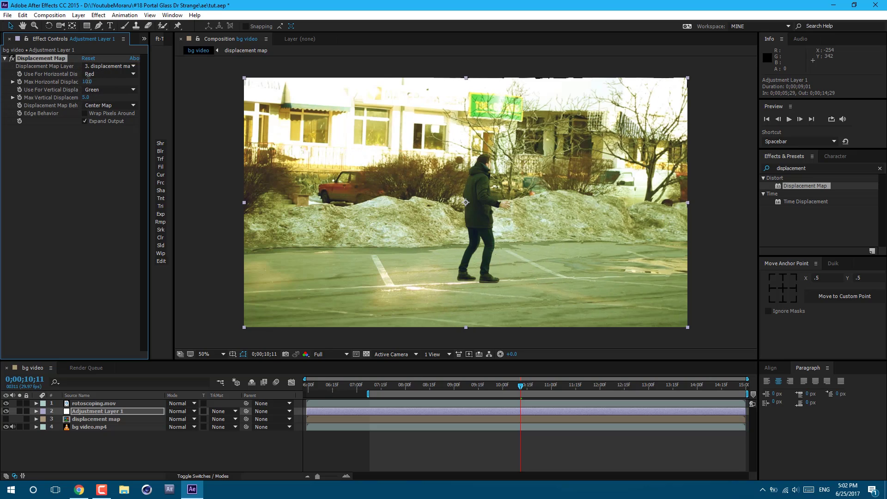
pyautogui.click(85, 98)
pyautogui.write('0')
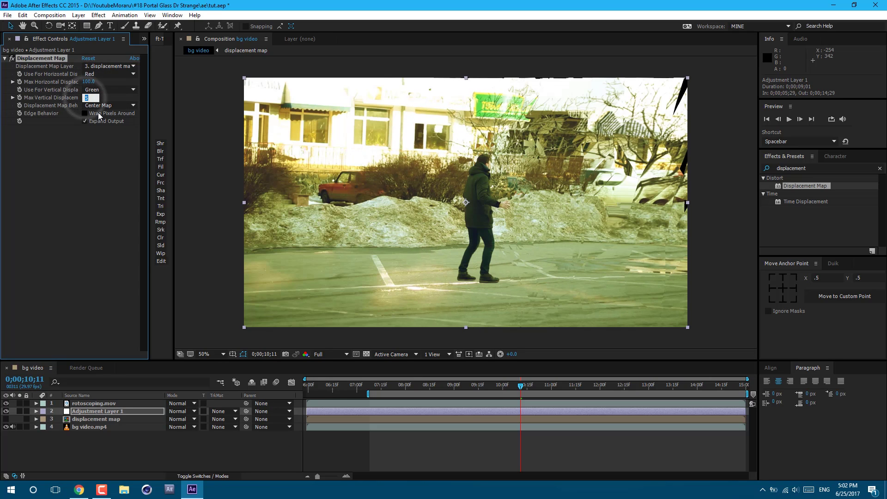
pyautogui.press('Return')
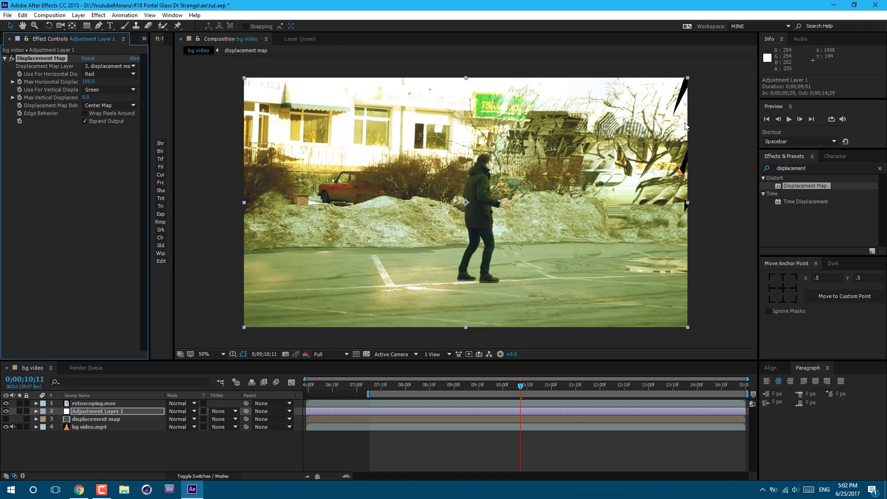
pyautogui.click(86, 115)
pyautogui.press('space')
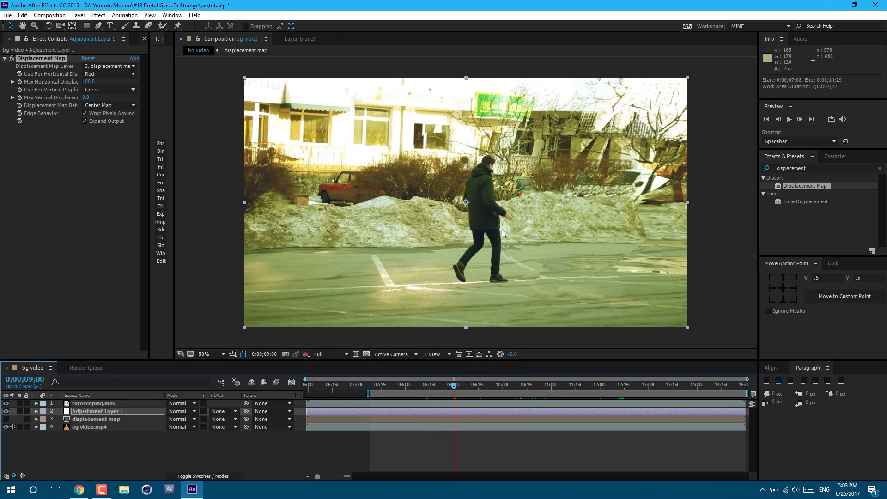
# Move the displacement map layer above Adjustment Layer 1, make it visible and set its blending mode to Add.
pyautogui.hotkey('ctrl', 'Down')
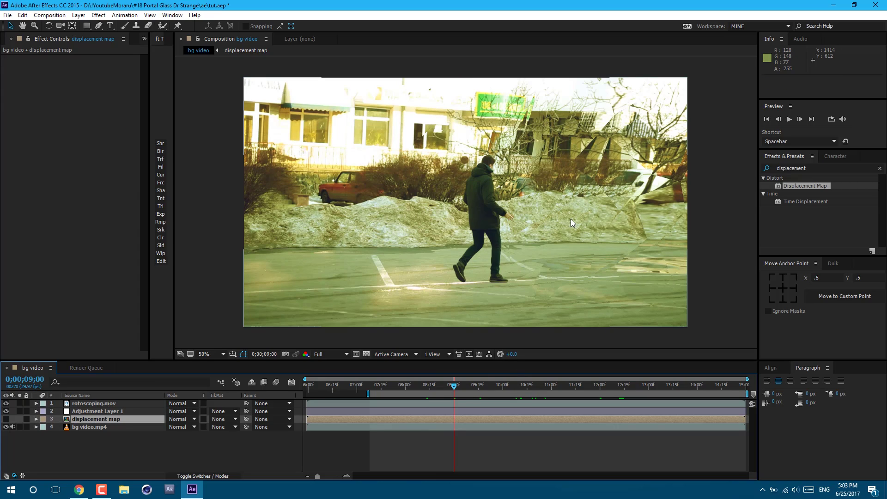
pyautogui.moveTo(101, 420); pyautogui.dragTo(96, 411)
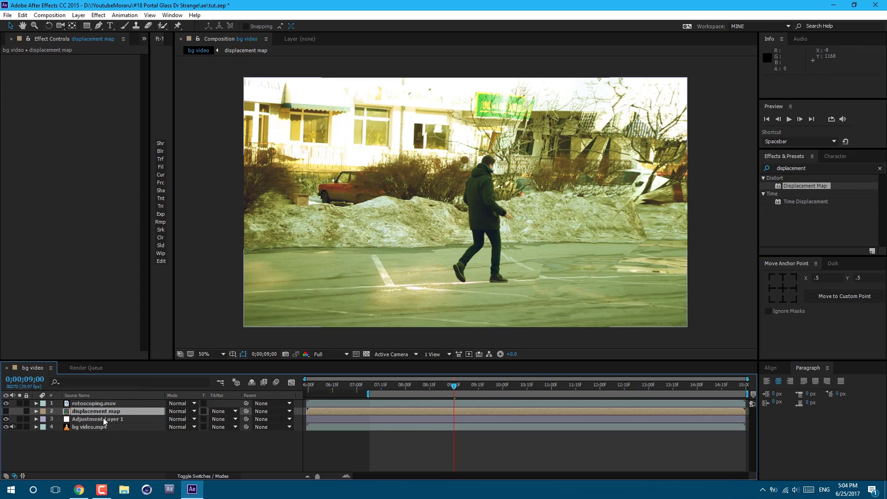
pyautogui.click(6, 411)
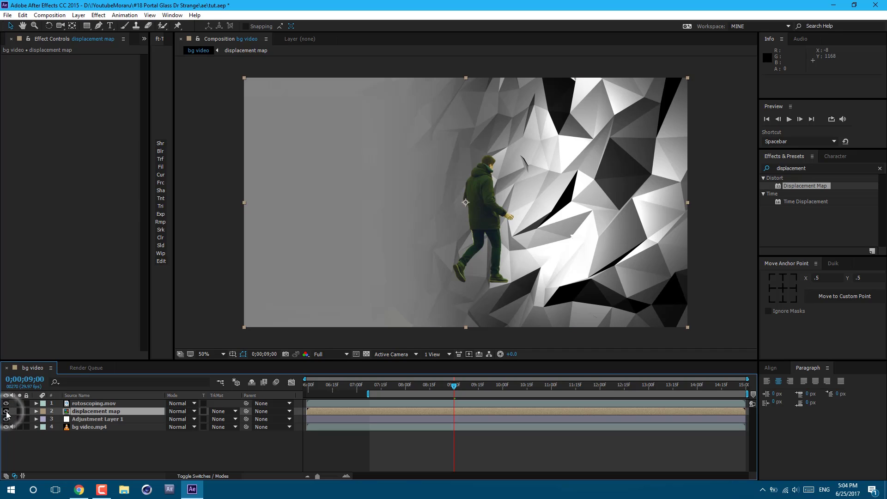
pyautogui.click(184, 411)
pyautogui.click(210, 108)
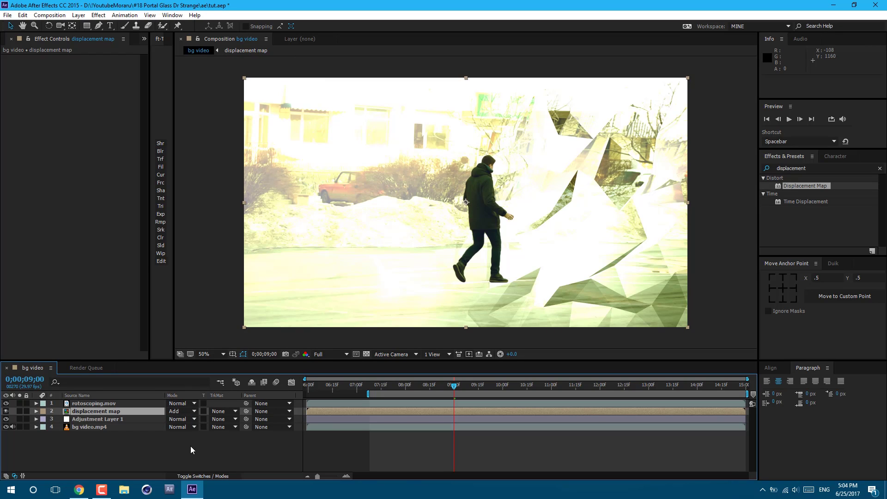
pyautogui.click(199, 475)
pyautogui.click(199, 475)
# Apply Curves to the displacement map layer and shape a steep high-contrast curve that crushes the grays and keeps only the bright facets.
pyautogui.click(105, 15)
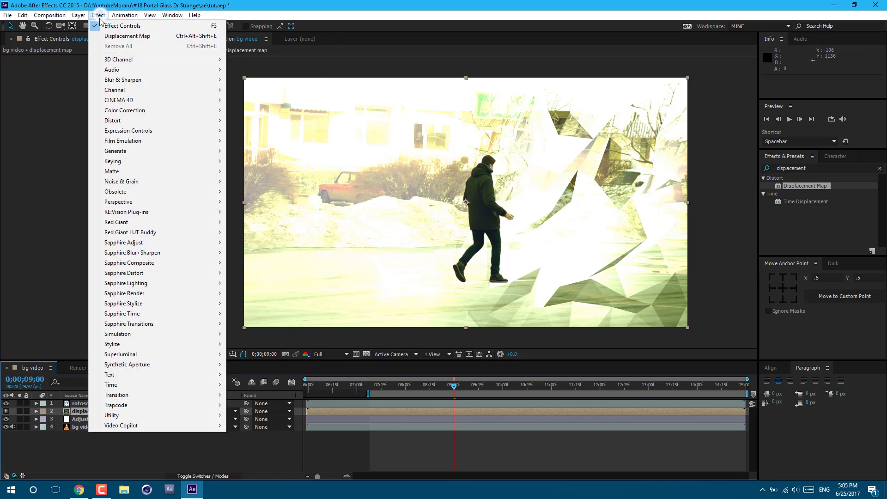
pyautogui.moveTo(198, 112)
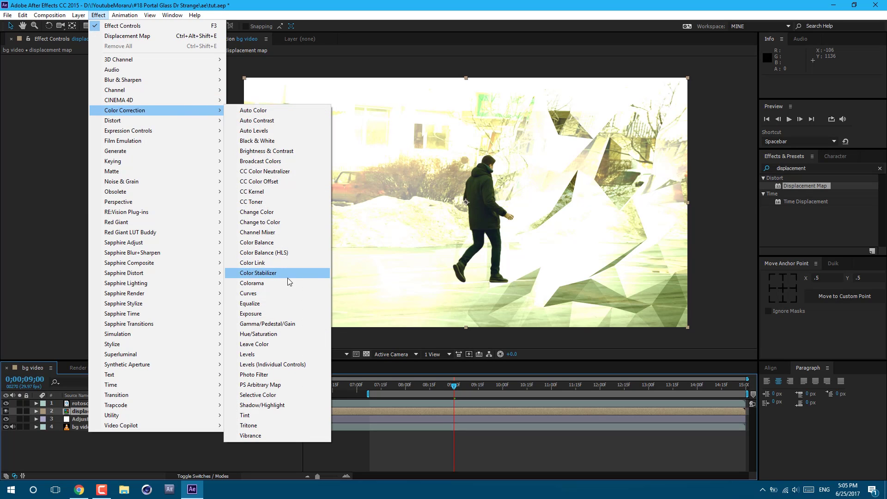
pyautogui.click(287, 293)
pyautogui.moveTo(132, 98); pyautogui.dragTo(99, 100)
pyautogui.moveTo(49, 171); pyautogui.dragTo(78, 206)
pyautogui.moveTo(99, 100); pyautogui.dragTo(132, 99)
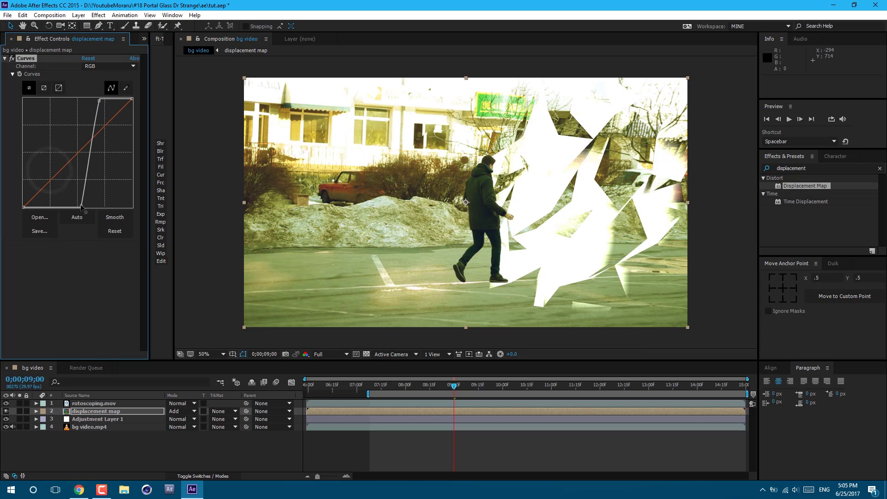
pyautogui.moveTo(85, 185); pyautogui.dragTo(97, 186)
# Set the displacement map layer's opacity to 35%.
pyautogui.press('t')
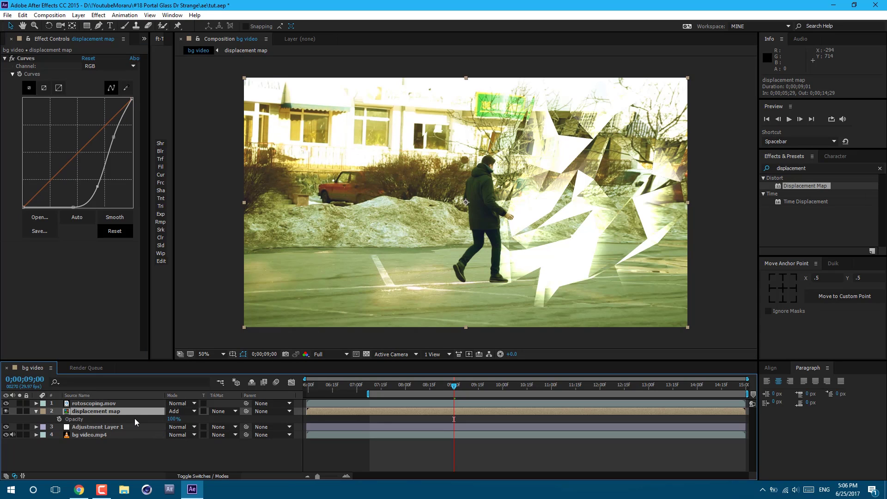
pyautogui.click(174, 419)
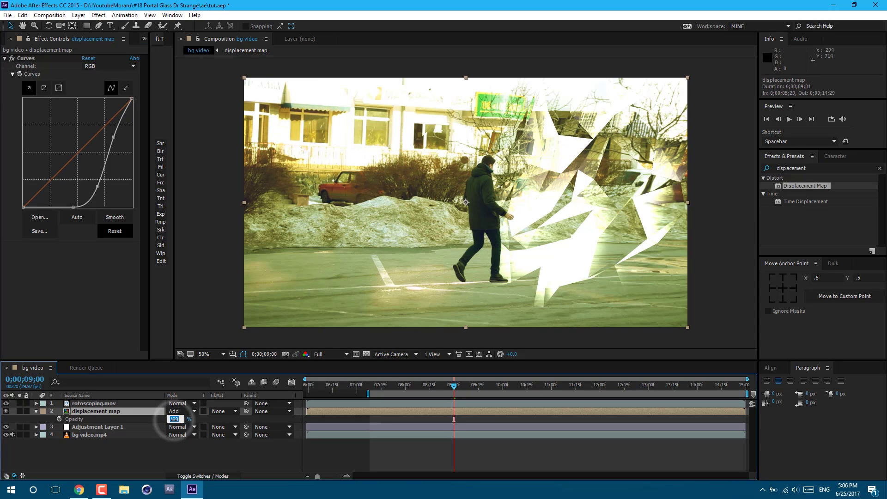
pyautogui.write('35')
pyautogui.press('Return')
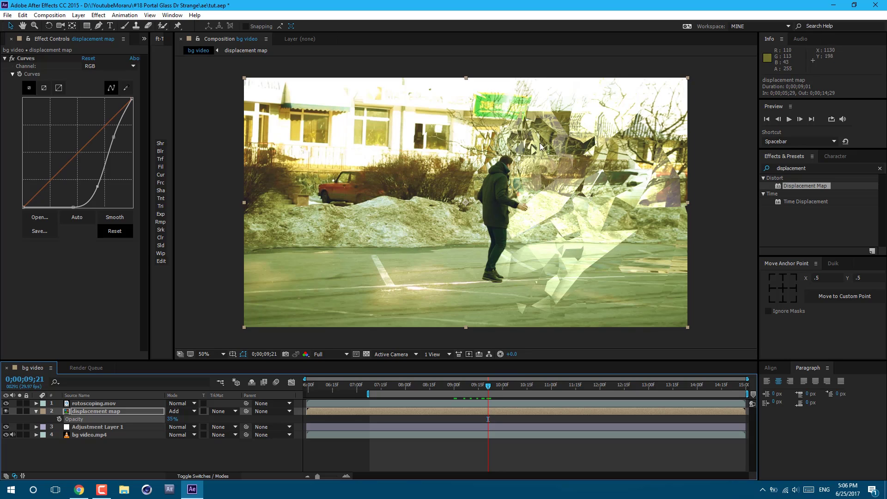
# Apply Tritone to the displacement map layer with orange FF7E00 midtones, and set the layer's opacity to 30%.
pyautogui.click(98, 15)
pyautogui.moveTo(194, 110)
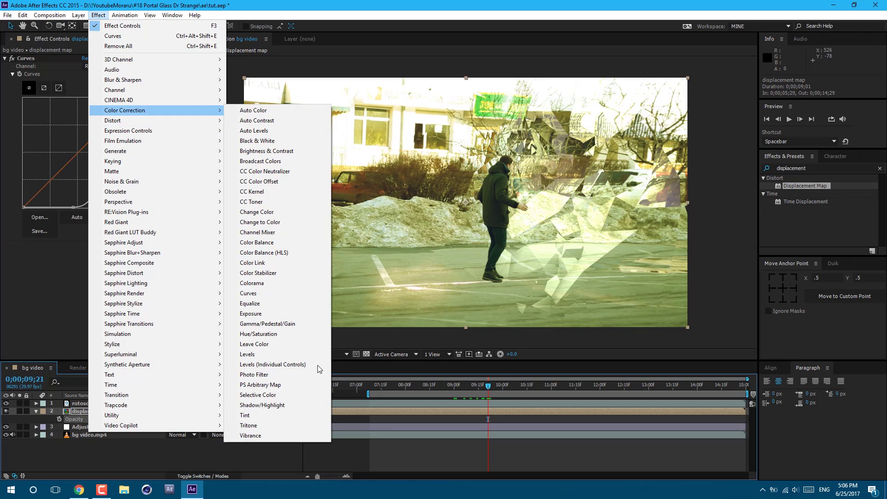
pyautogui.click(287, 424)
pyautogui.click(86, 261)
pyautogui.moveTo(398, 235); pyautogui.dragTo(444, 195)
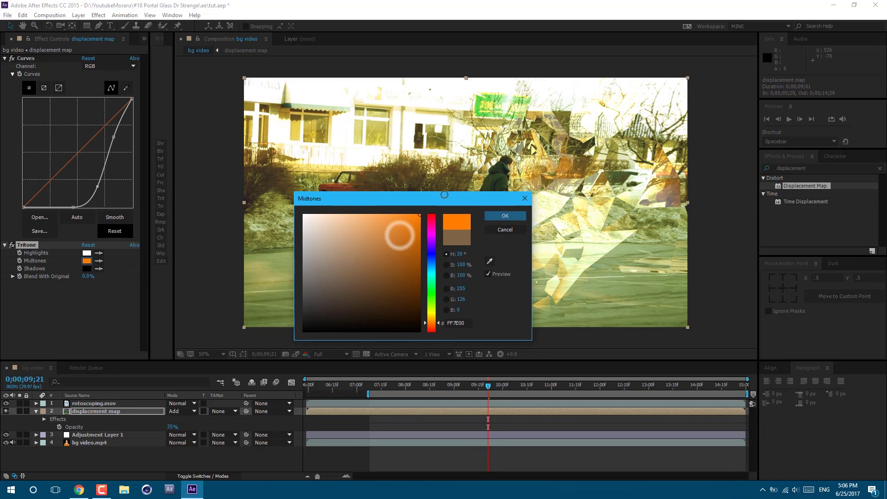
pyautogui.click(508, 215)
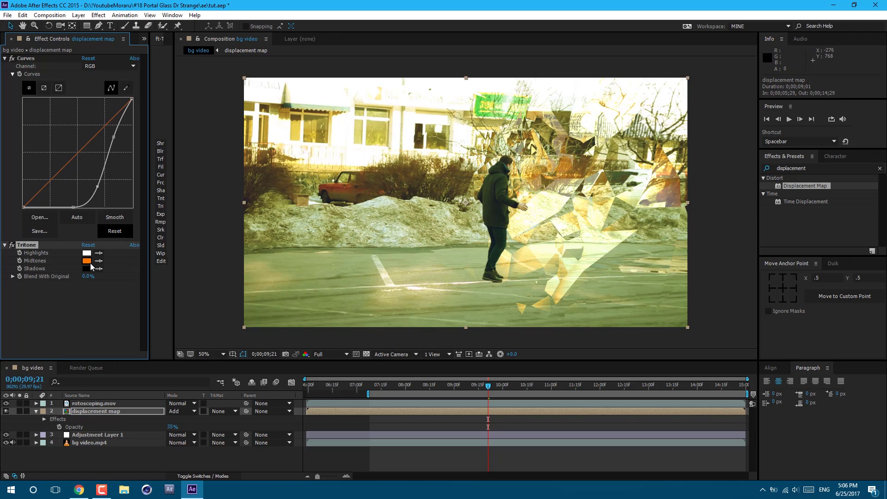
pyautogui.click(172, 426)
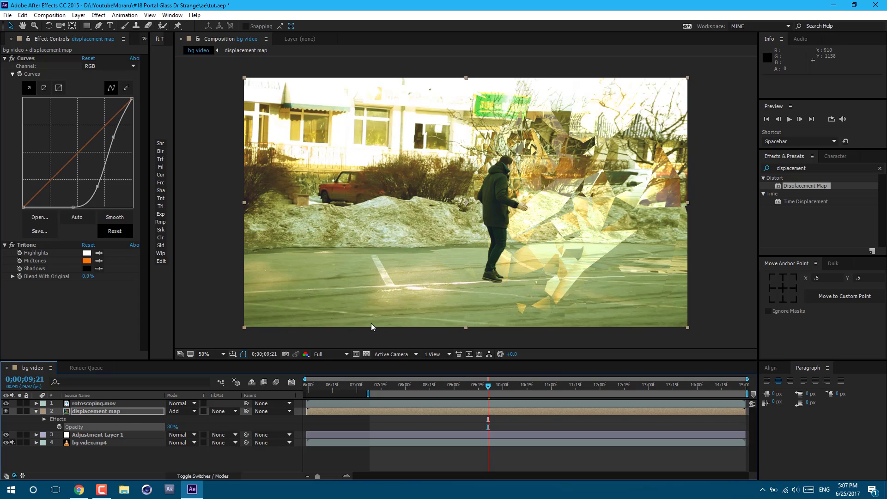
# Draw a closed Pen tool mask on the displacement map layer around the upper frame, with its lower edge along the snowbank and across the ground.
pyautogui.click(98, 25)
pyautogui.click(445, 245)
pyautogui.click(700, 301)
pyautogui.click(703, 64)
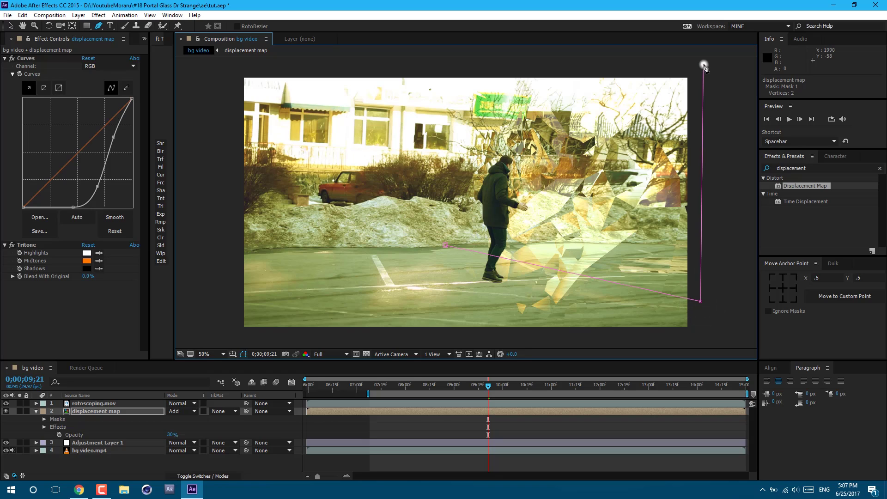
pyautogui.click(223, 69)
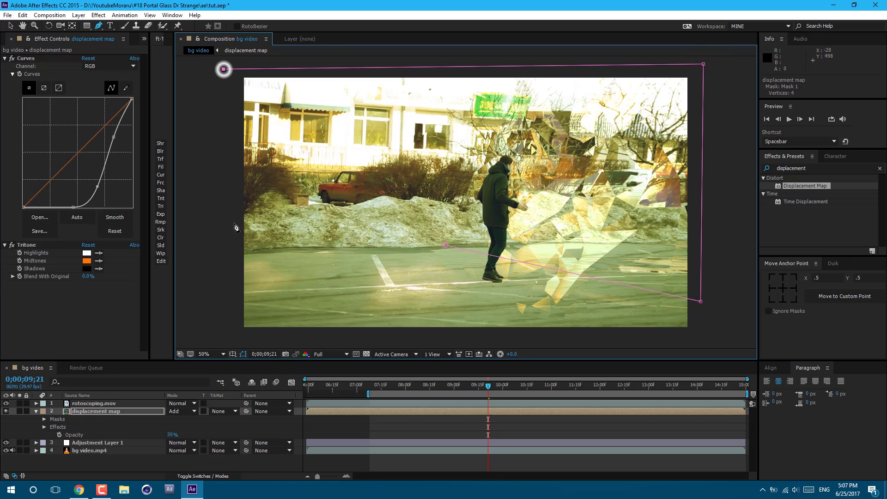
pyautogui.click(225, 257)
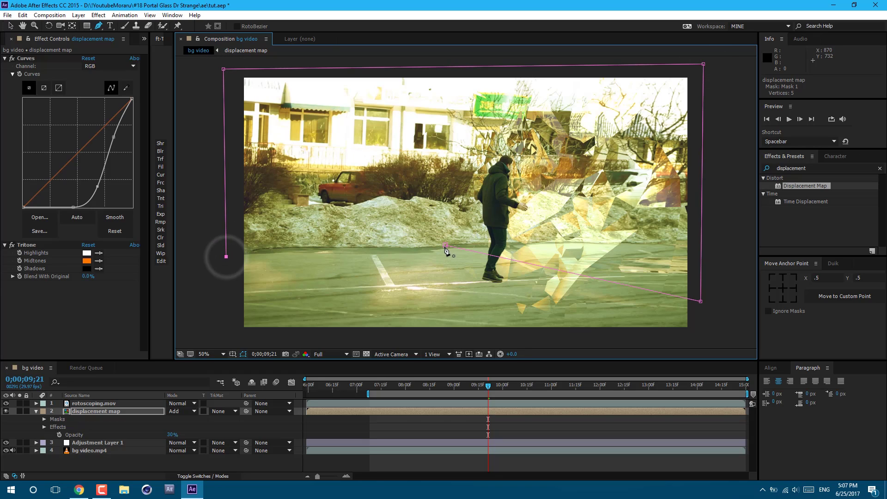
pyautogui.click(444, 245)
# Copy Mask 1 from the displacement map layer onto Adjustment Layer 1, and deselect the layer.
pyautogui.click(118, 412)
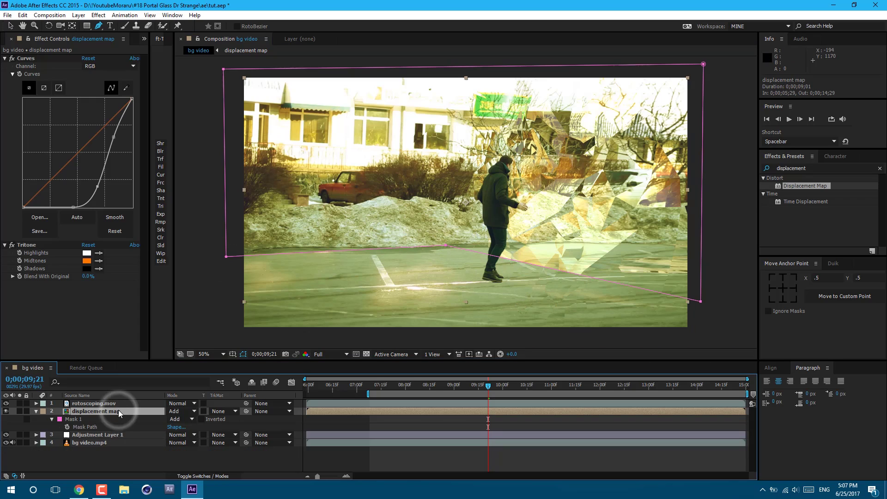
pyautogui.click(72, 419)
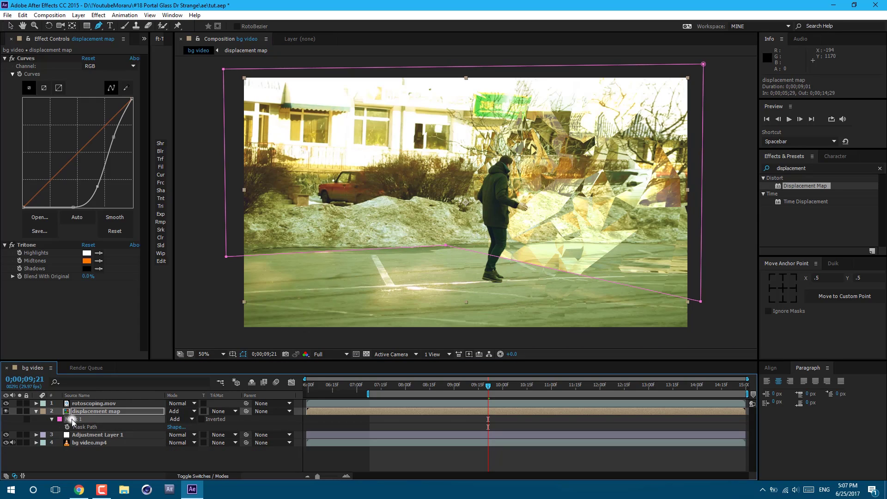
pyautogui.click(90, 436)
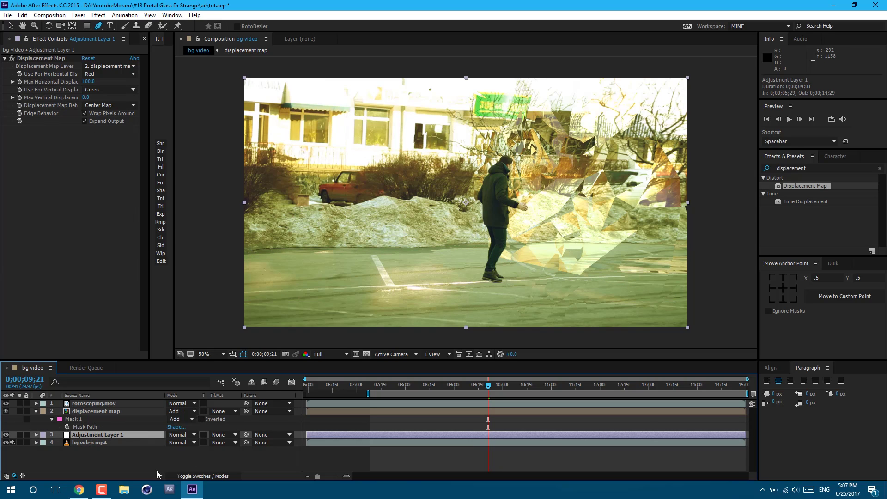
pyautogui.click(121, 435)
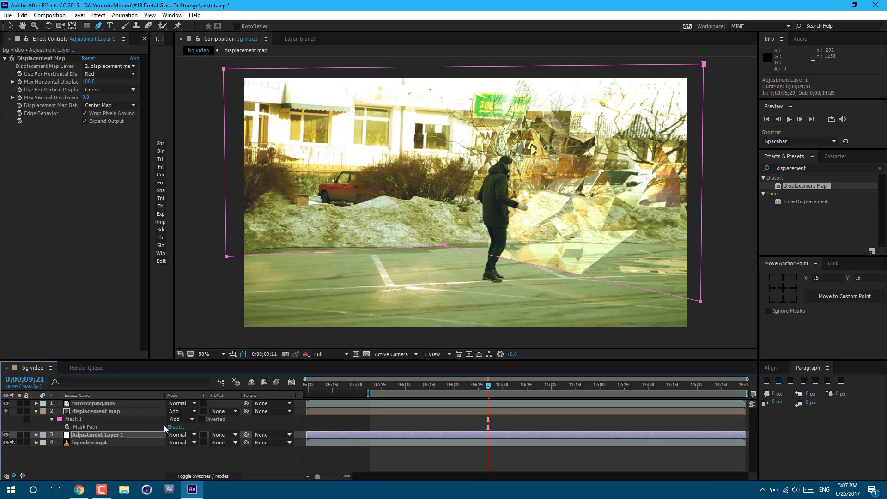
pyautogui.click(421, 470)
pyautogui.press('v')
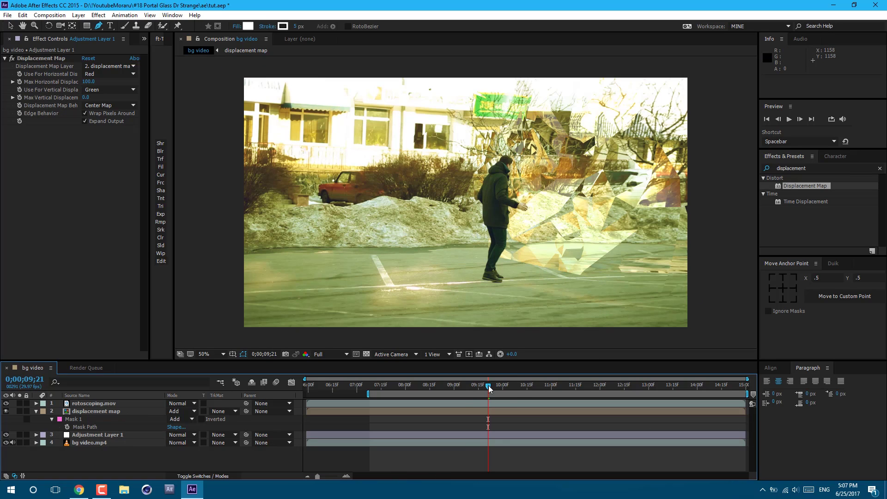
# Move the current time to 0;00;10;03 and duplicate the displacement map layer.
pyautogui.moveTo(489, 385); pyautogui.dragTo(507, 385)
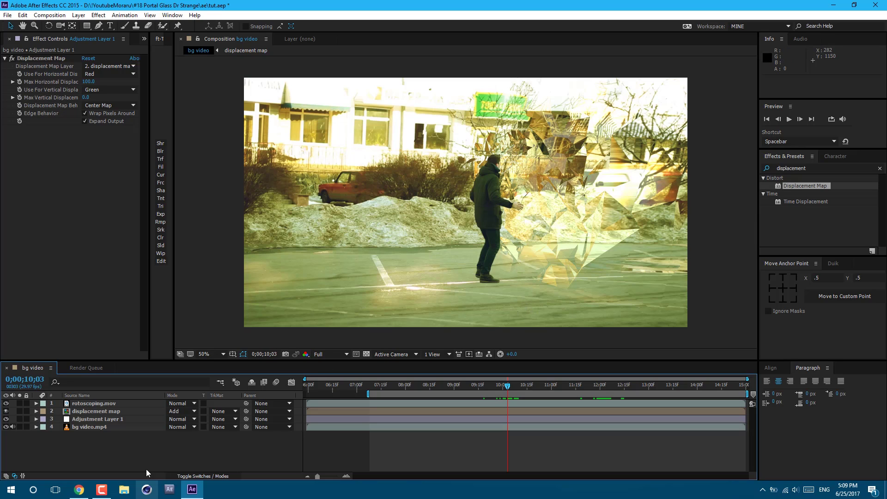
pyautogui.click(110, 410)
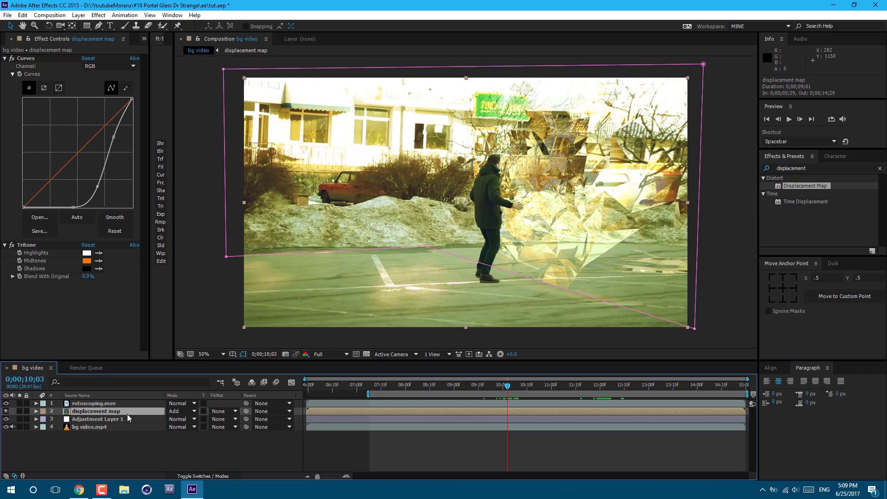
pyautogui.hotkey('ctrl', 'd')
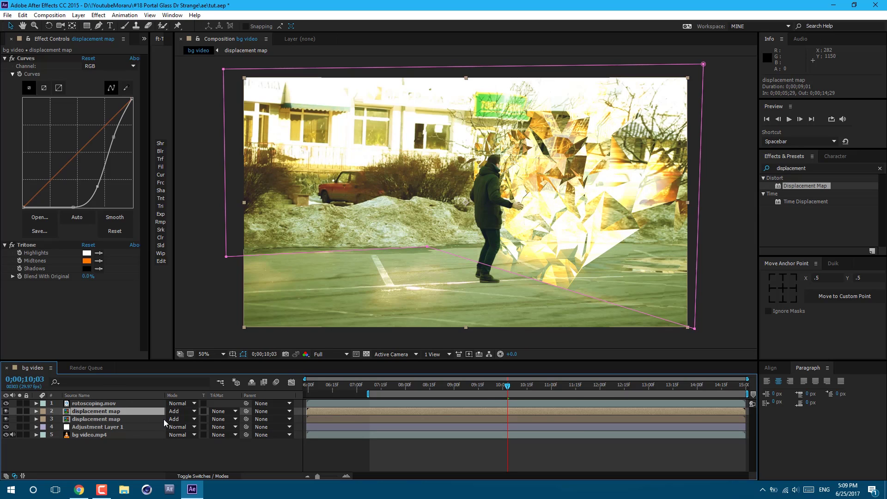
# Remove the duplicated displacement map layer's mask, scale the layer to about 205% by 53%, and place it over the ground.
pyautogui.doubleClick(426, 248)
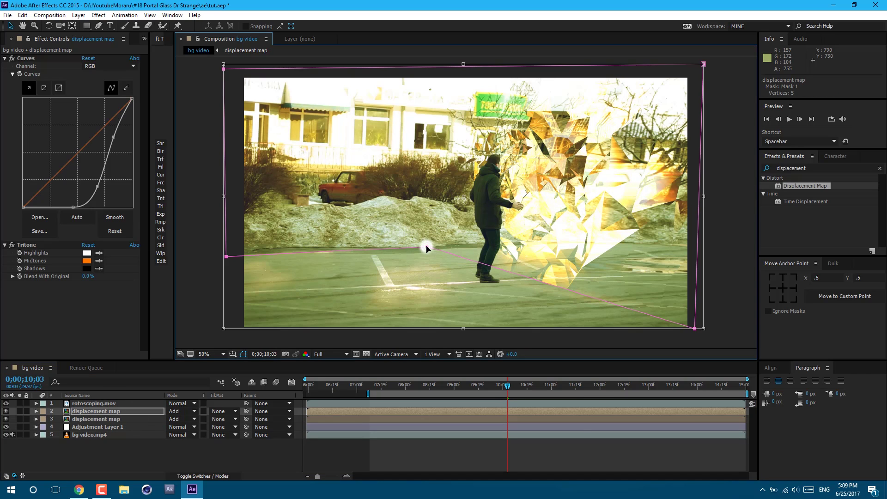
pyautogui.press('Delete')
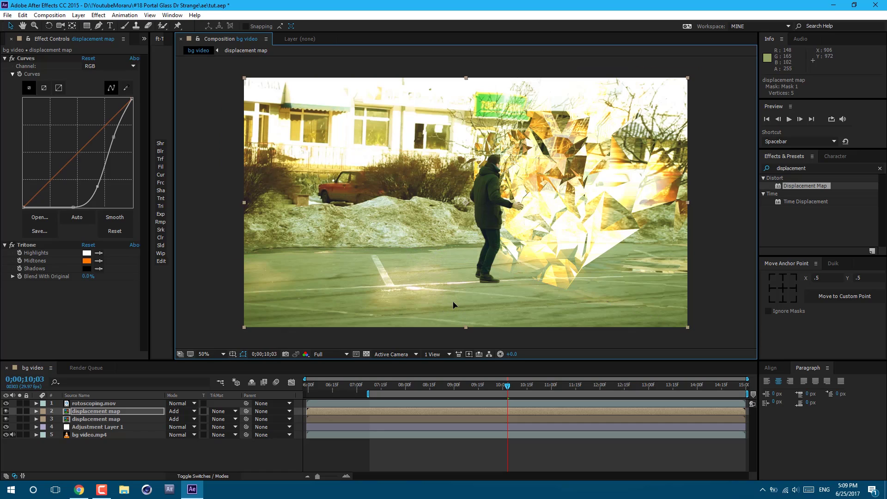
pyautogui.moveTo(466, 80); pyautogui.dragTo(479, 136)
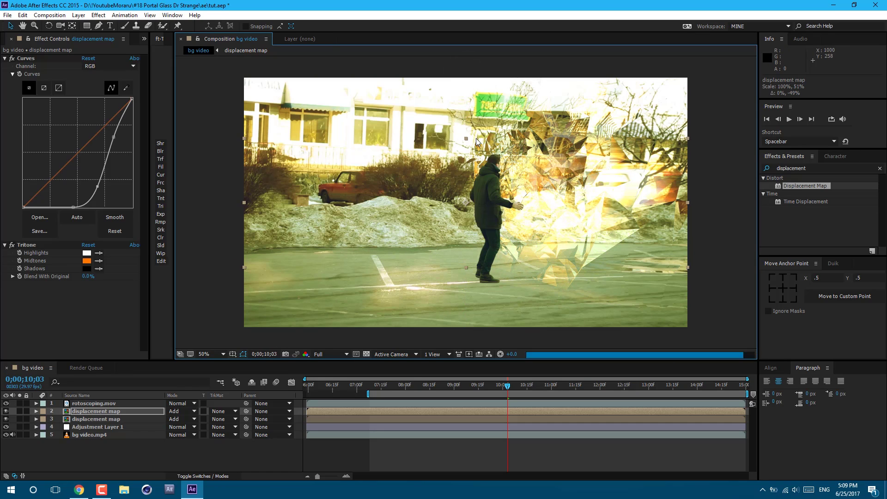
pyautogui.moveTo(586, 222); pyautogui.dragTo(572, 323)
pyautogui.moveTo(228, 312); pyautogui.dragTo(0, 302)
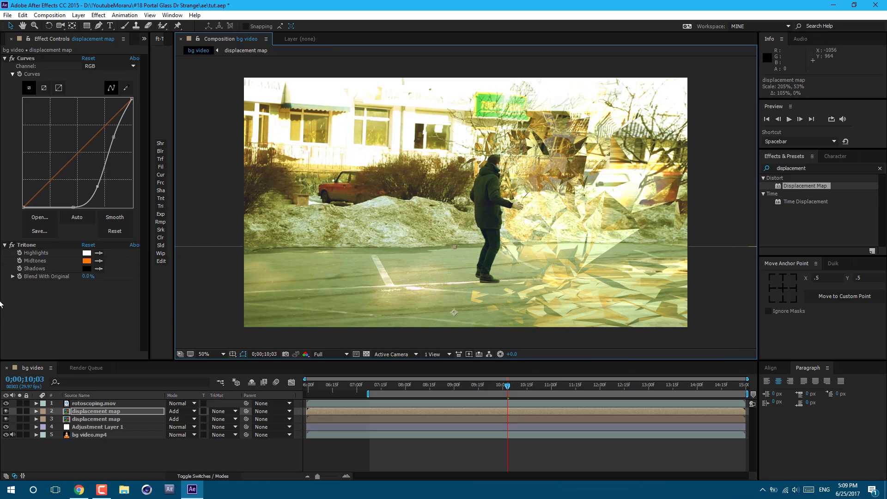
pyautogui.moveTo(646, 320); pyautogui.dragTo(436, 322)
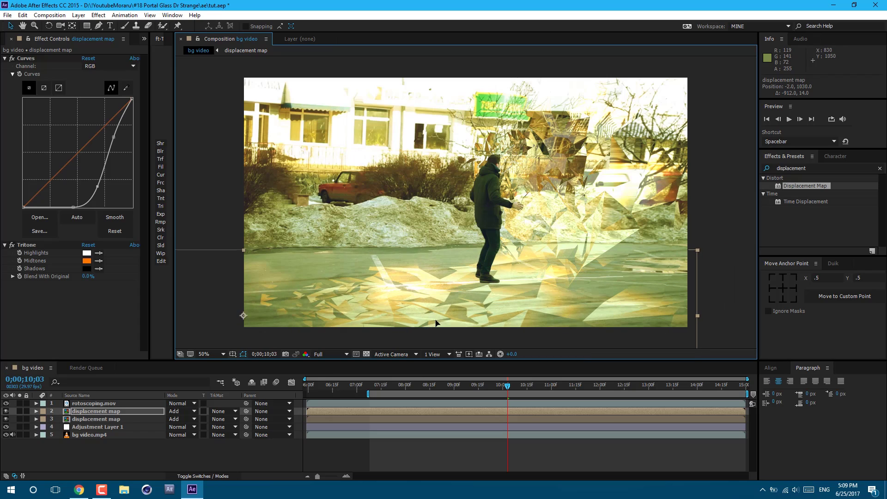
# Apply a horizontal Fast Blur with 23 blurriness to the duplicated displacement map layer and set its opacity to 15%.
pyautogui.press('t')
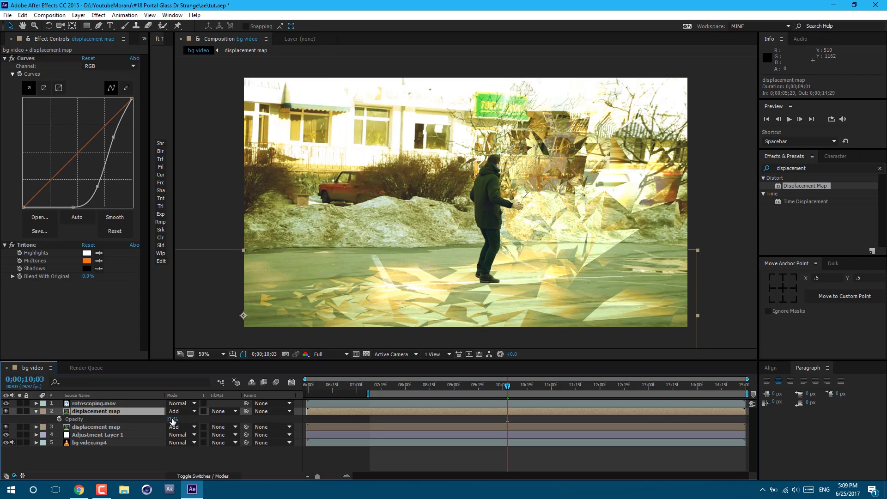
pyautogui.write('20')
pyautogui.press('Return')
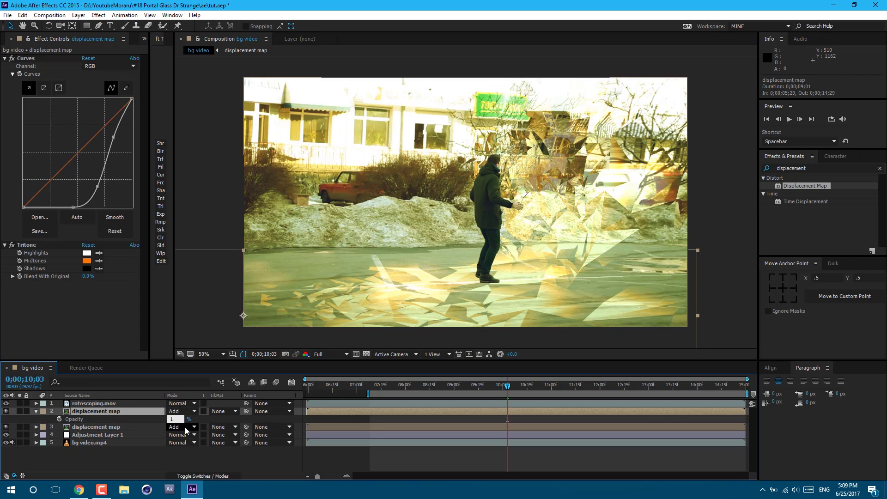
pyautogui.click(102, 16)
pyautogui.moveTo(185, 79)
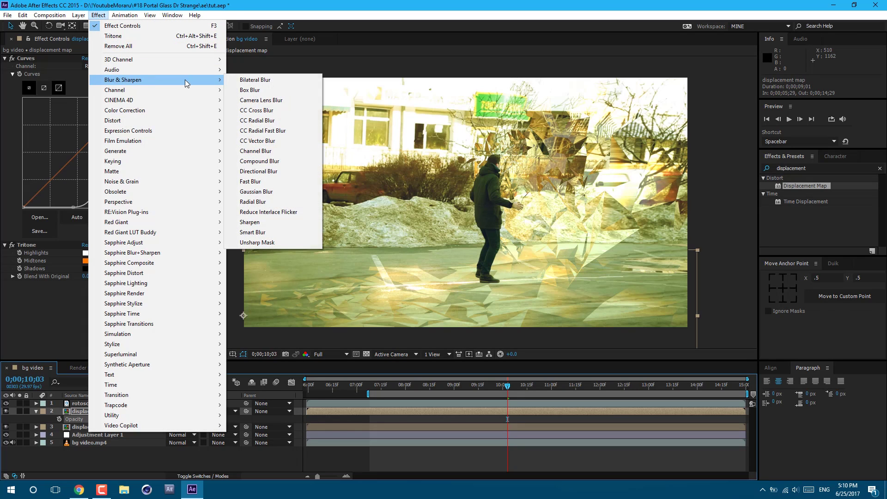
pyautogui.click(267, 182)
pyautogui.click(109, 299)
pyautogui.click(111, 320)
pyautogui.moveTo(90, 296); pyautogui.dragTo(88, 296)
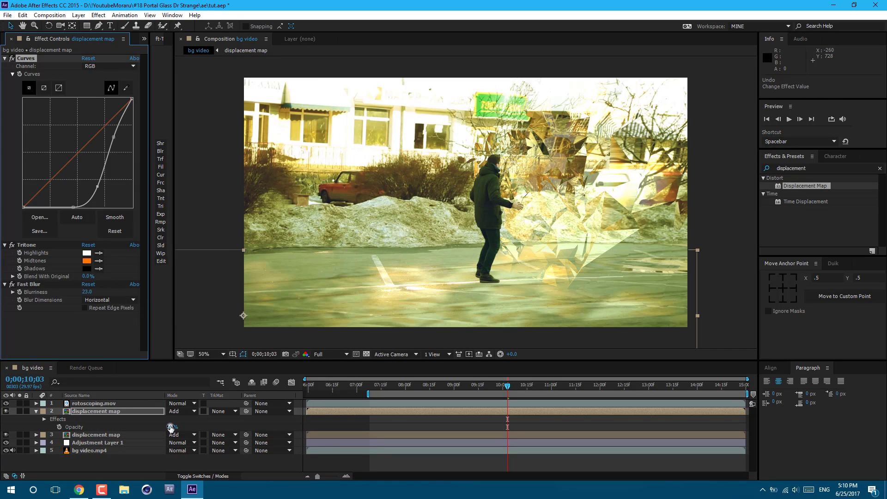
pyautogui.moveTo(169, 424); pyautogui.dragTo(170, 423)
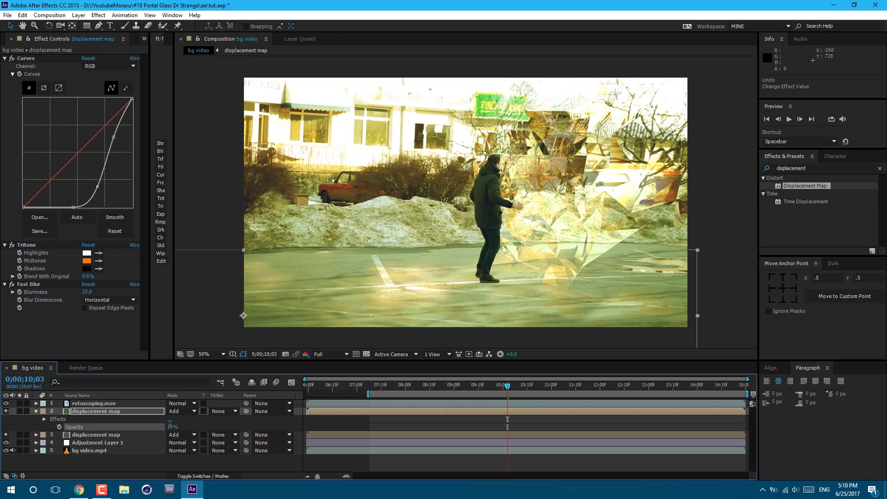
# Move the blurred displacement map layer below Adjustment Layer 1 and rename it "reflaction".
pyautogui.moveTo(516, 389); pyautogui.dragTo(559, 385)
pyautogui.moveTo(98, 410); pyautogui.dragTo(106, 445)
pyautogui.press('Return')
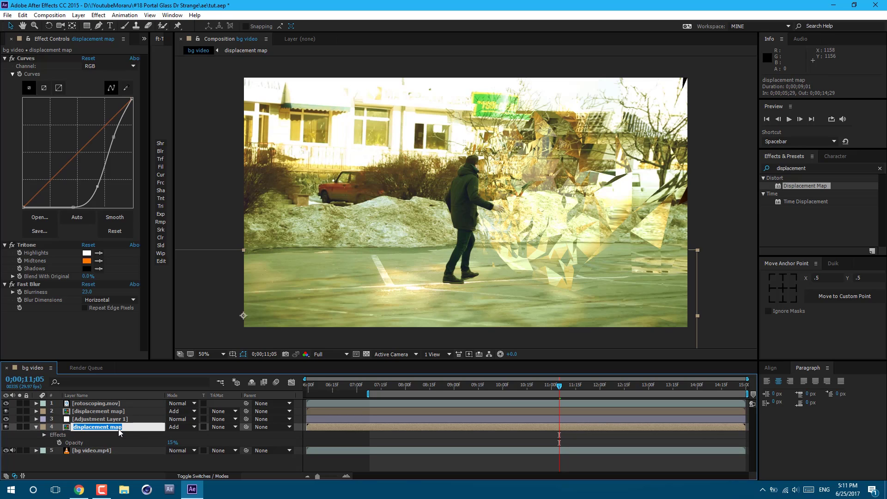
pyautogui.write('reflaction')
pyautogui.press('Return')
pyautogui.press('pagedown')
pyautogui.press('pagedown')
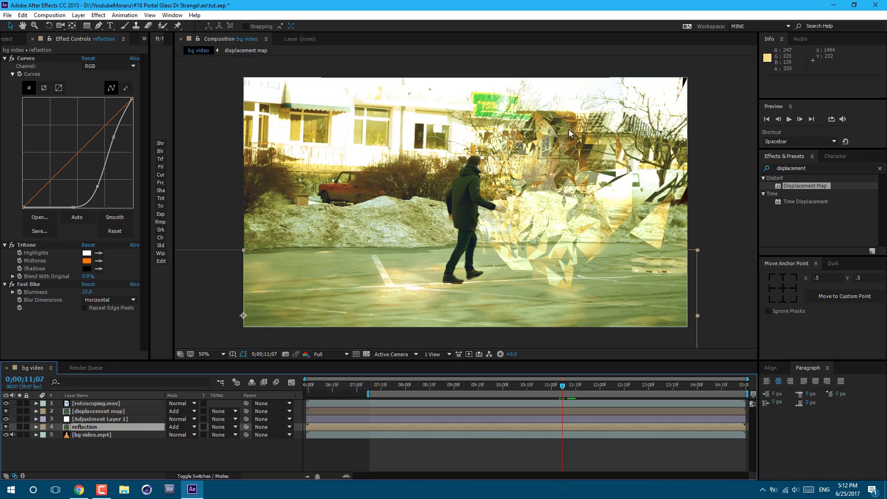
# Duplicate the rotoscoping.mov layer and place the copy directly below Adjustment Layer 1.
pyautogui.click(76, 395)
pyautogui.click(102, 404)
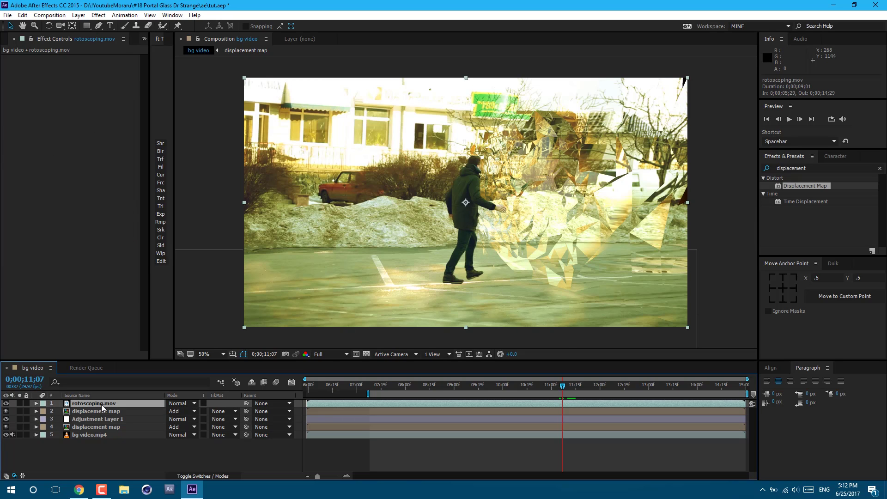
pyautogui.hotkey('ctrl', 'd')
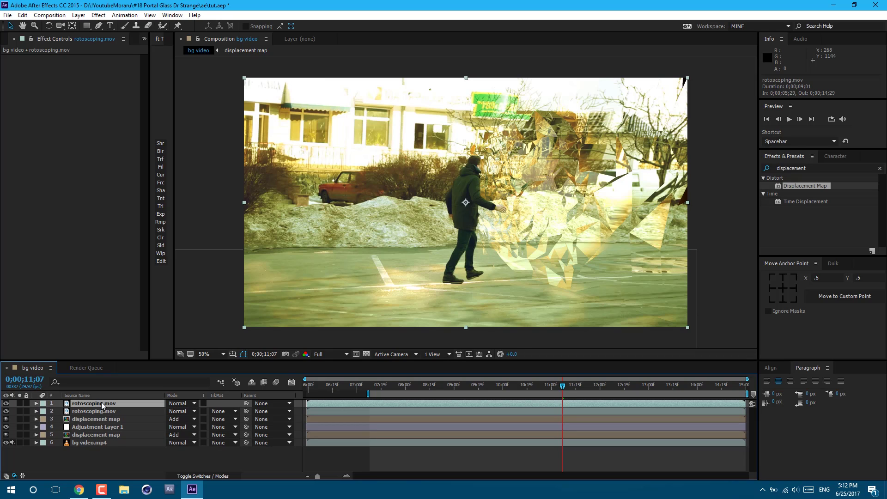
pyautogui.moveTo(101, 402); pyautogui.dragTo(107, 432)
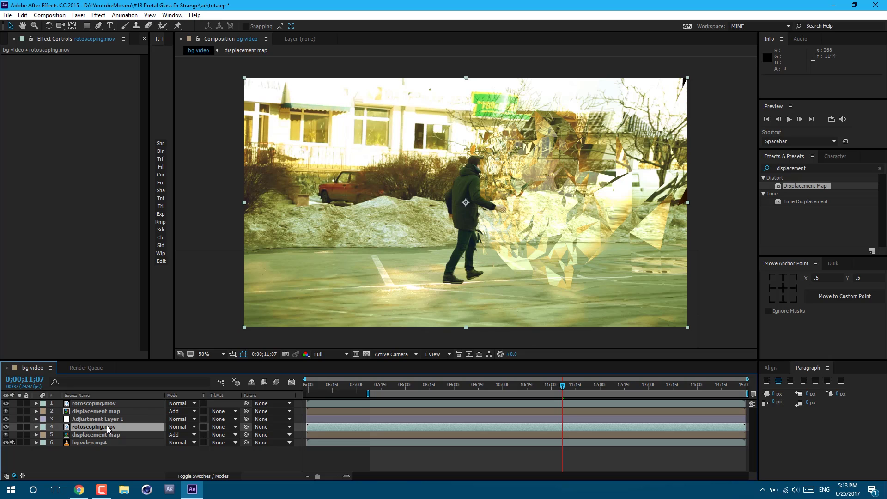
# Flip the lower rotoscoping.mov copy horizontally, shift it to position 1230, 540 beside the man, and preview it.
pyautogui.rightClick(106, 425)
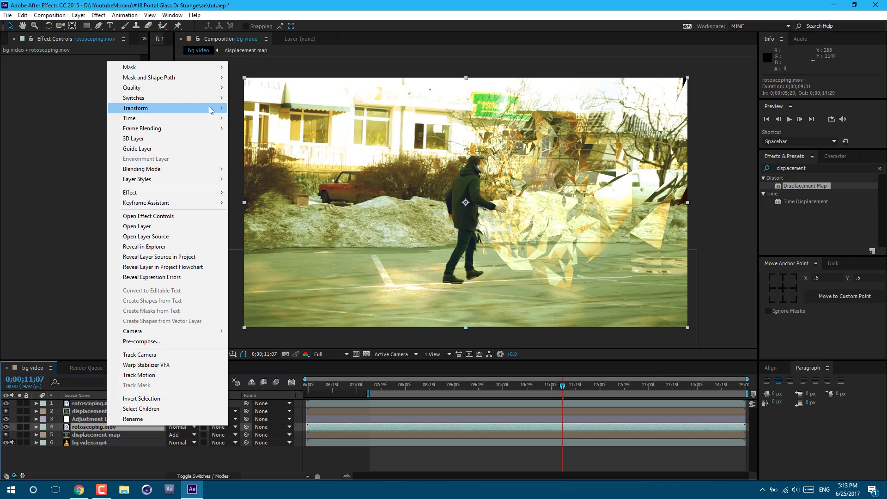
pyautogui.moveTo(210, 110)
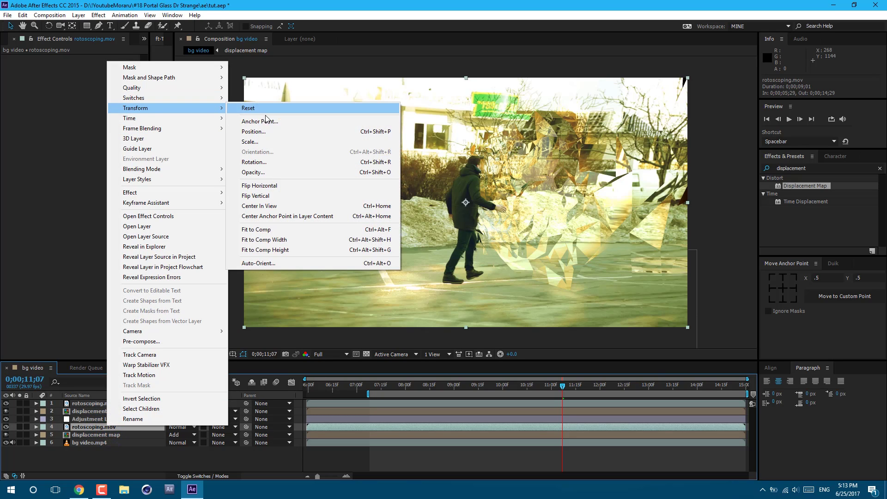
pyautogui.click(278, 184)
pyautogui.moveTo(504, 266); pyautogui.dragTo(570, 269)
pyautogui.press('space')
# Draw a rectangular mask on the flipped rotoscoping.mov layer covering the glass side, and feather it 25 pixels.
pyautogui.click(86, 26)
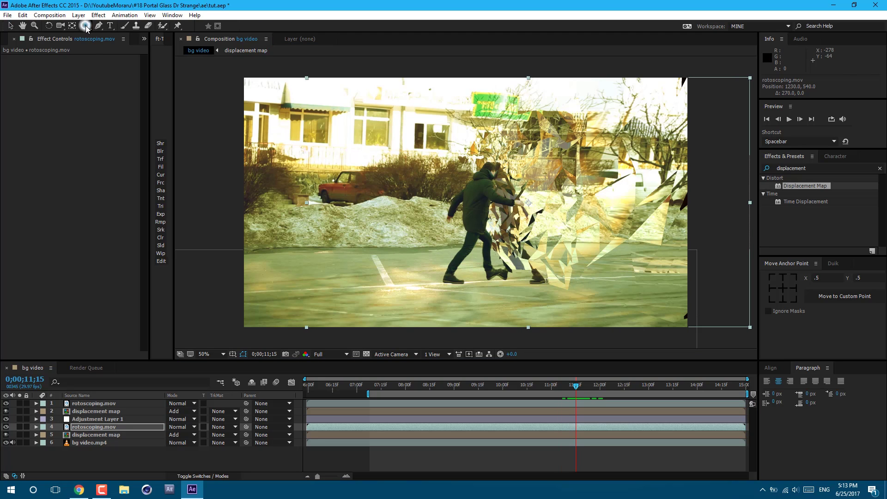
pyautogui.moveTo(488, 68); pyautogui.dragTo(849, 475)
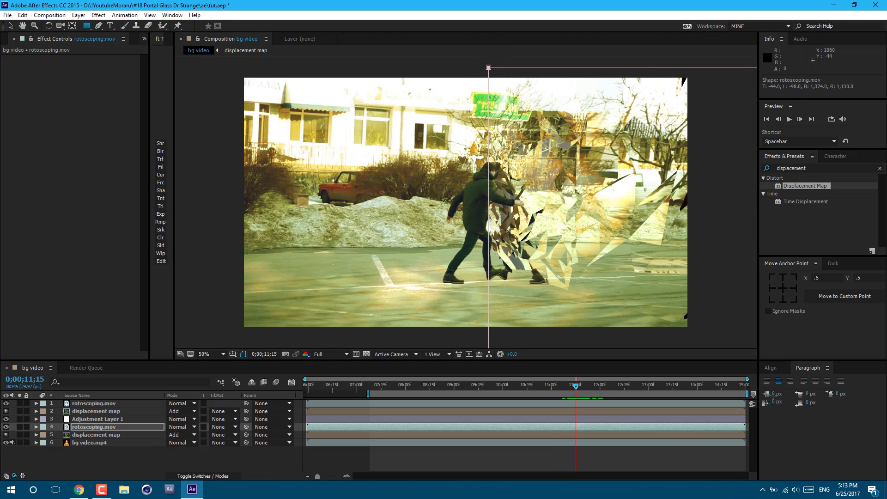
pyautogui.press('f')
pyautogui.moveTo(180, 442); pyautogui.dragTo(221, 447)
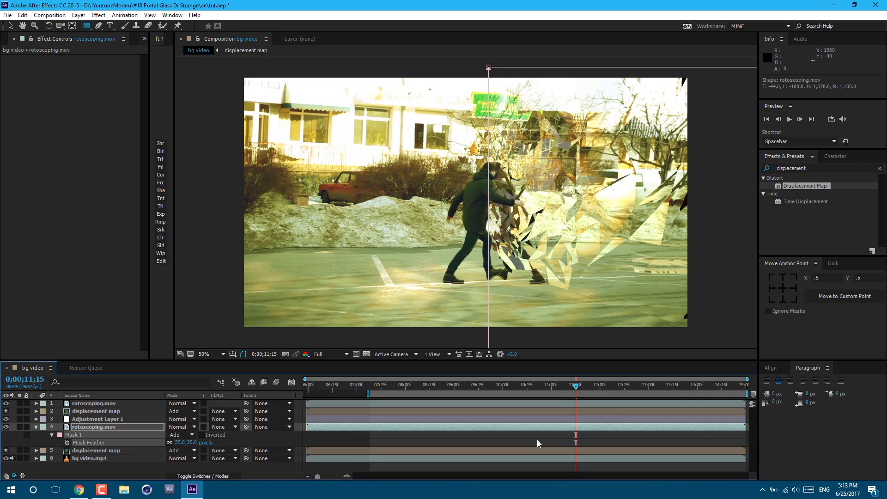
# Keyframe the flipped rotoscoping.mov layer's opacity from 0% at about 0;00;07;26 to 100% at about 0;00;11;10.
pyautogui.click(86, 427)
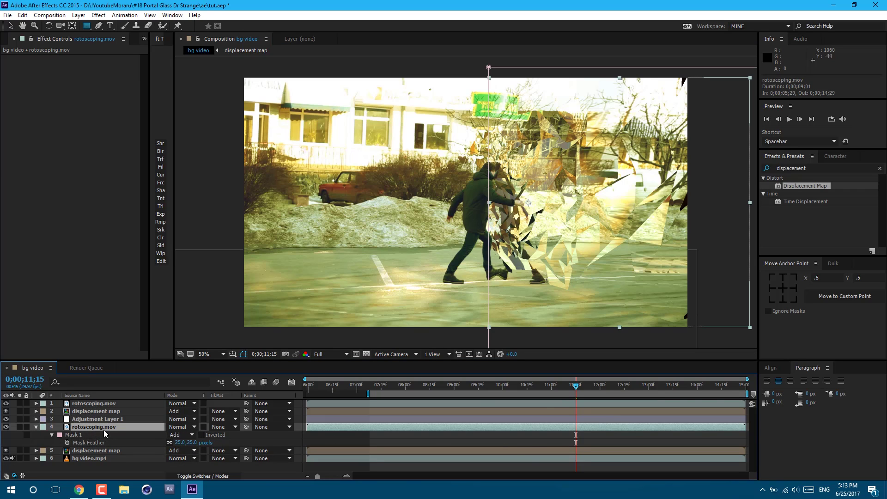
pyautogui.press('t')
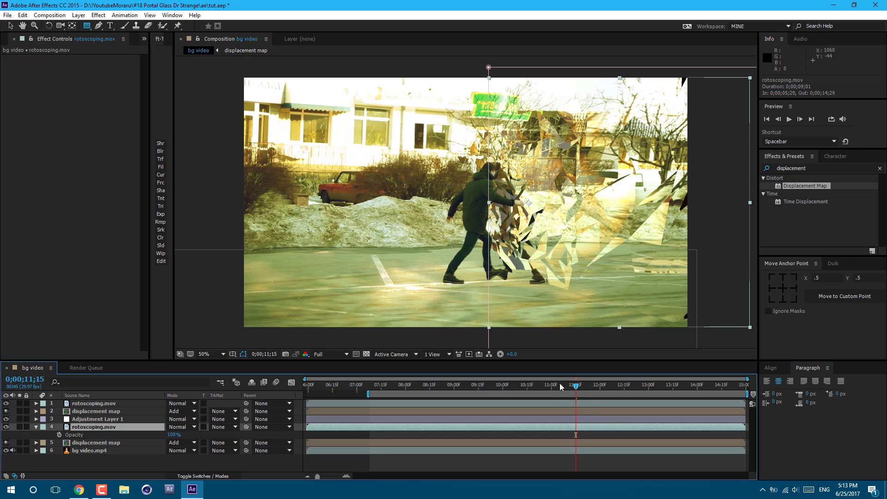
pyautogui.click(59, 435)
pyautogui.moveTo(575, 387); pyautogui.dragTo(379, 395)
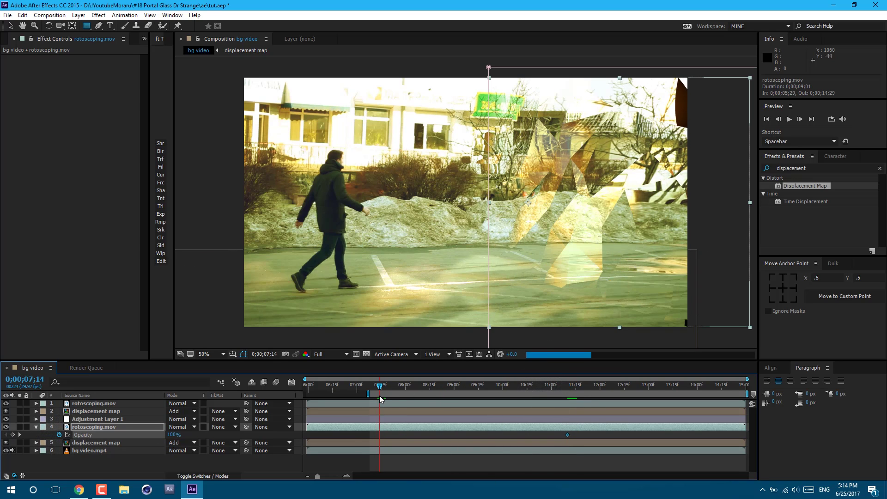
pyautogui.click(174, 434)
pyautogui.write('0')
pyautogui.press('Return')
pyautogui.press('pagedown')
pyautogui.press('pagedown')
pyautogui.press('pagedown')
pyautogui.press('pagedown')
pyautogui.press('pagedown')
pyautogui.press('pagedown')
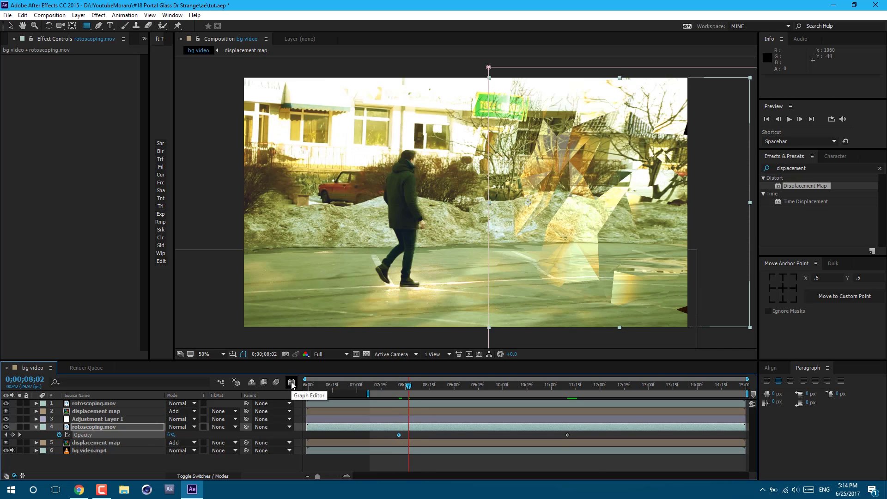
# Ease the flipped layer's opacity curve in the Graph Editor, and move its 0% keyframe to 0;00;06;29.
pyautogui.click(292, 385)
pyautogui.moveTo(411, 408); pyautogui.dragTo(475, 459)
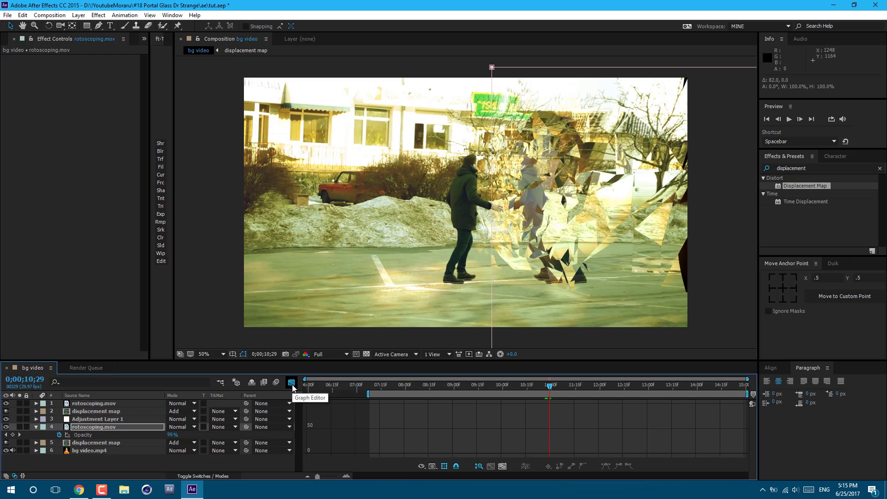
pyautogui.click(291, 384)
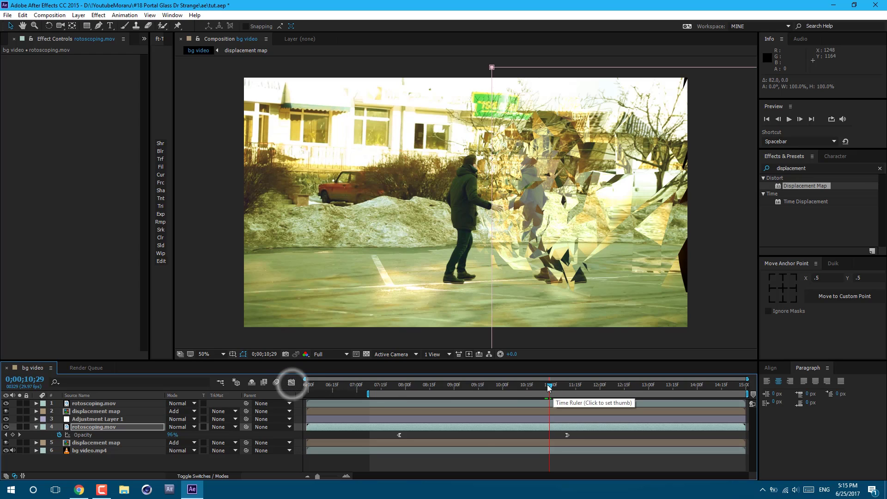
pyautogui.click(489, 385)
pyautogui.moveTo(399, 435); pyautogui.dragTo(354, 426)
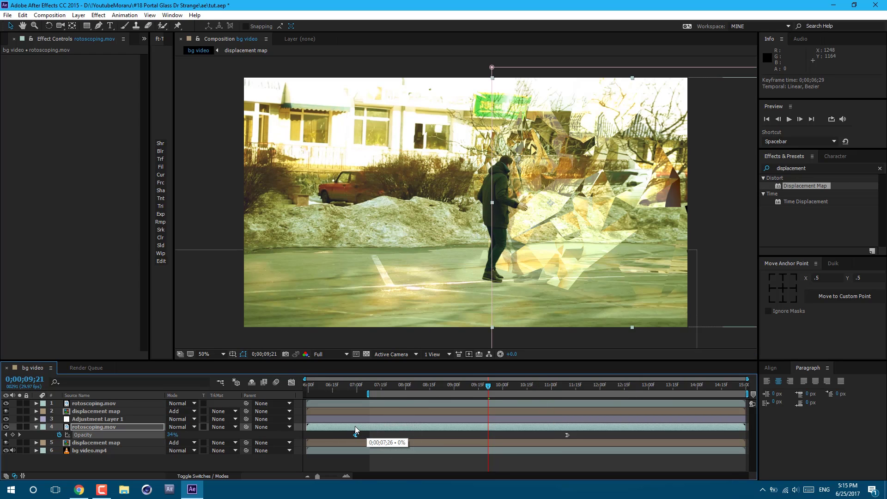
pyautogui.press('space')
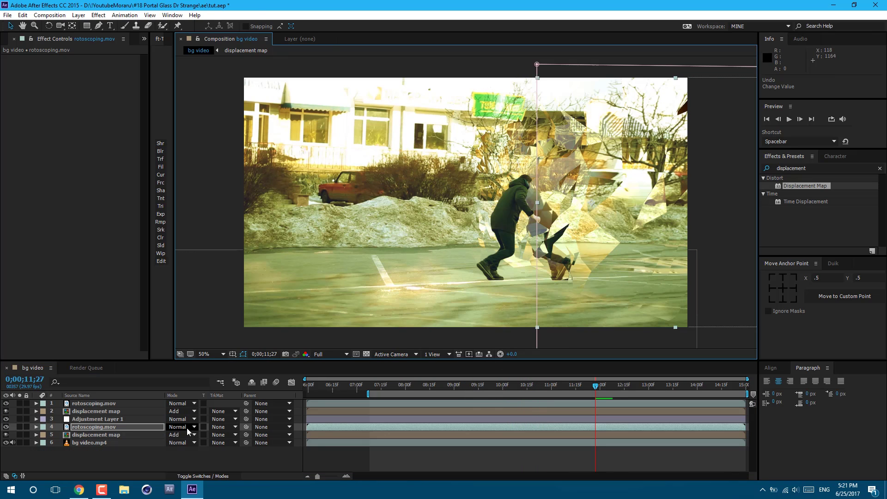
# Set the flipped rotoscoping.mov layer's blend mode to Overlay and apply the Tint effect to it.
pyautogui.click(188, 429)
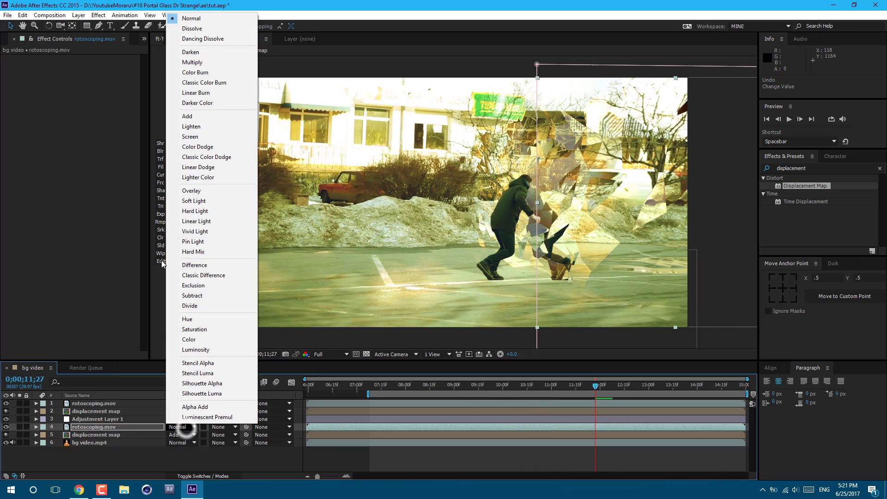
pyautogui.click(199, 189)
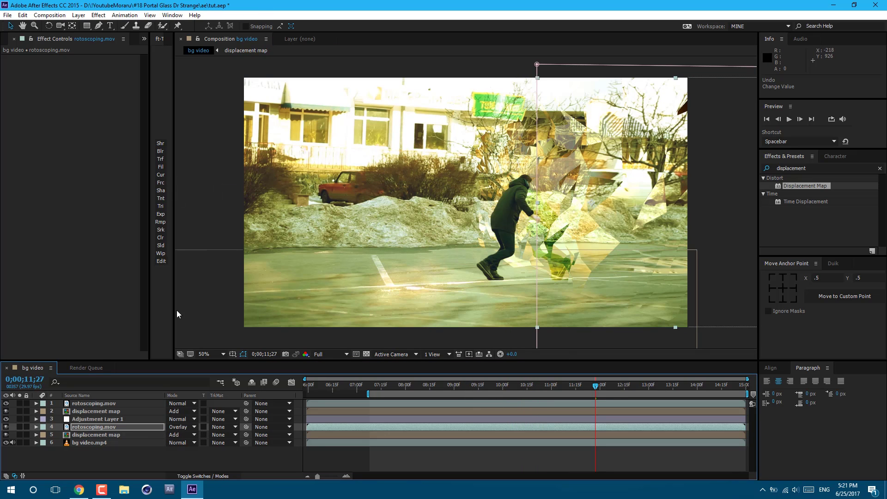
pyautogui.click(99, 15)
pyautogui.click(184, 111)
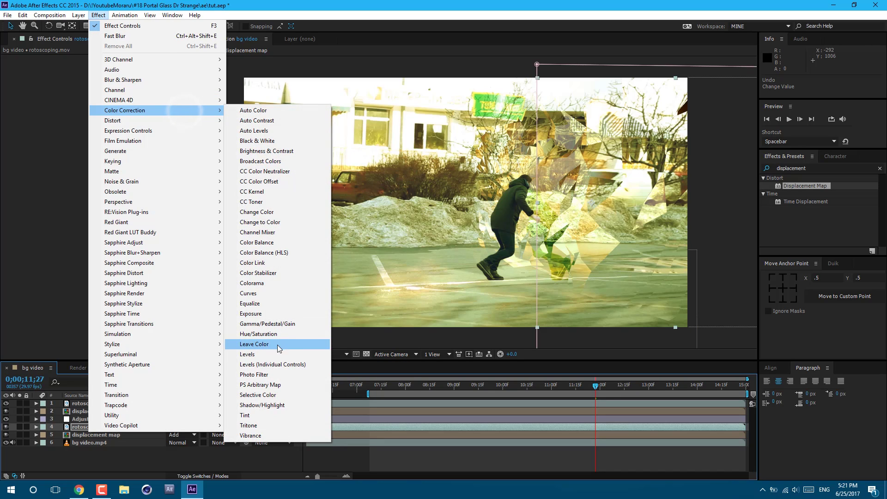
pyautogui.click(277, 415)
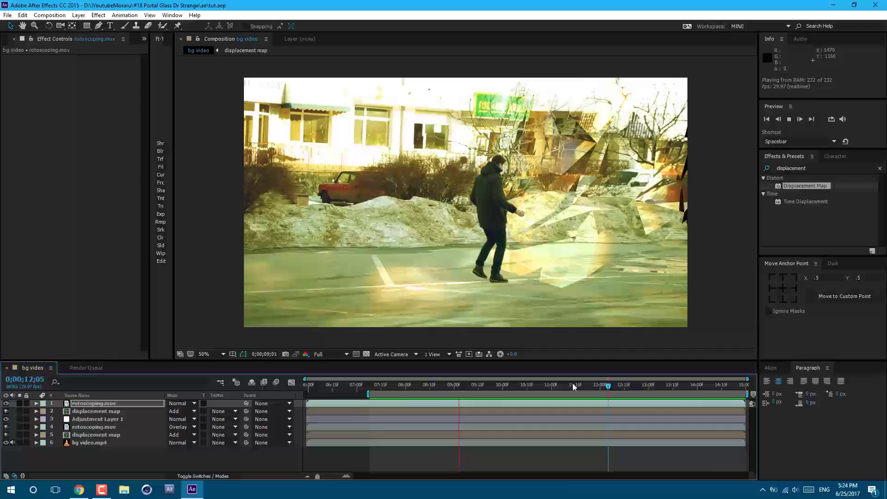
# Move the current time to 0;00;11;13 and review the project's footage files from bg video.mp4 to rotoscoping.mov.
pyautogui.click(572, 384)
pyautogui.hotkey('ctrl', '0')
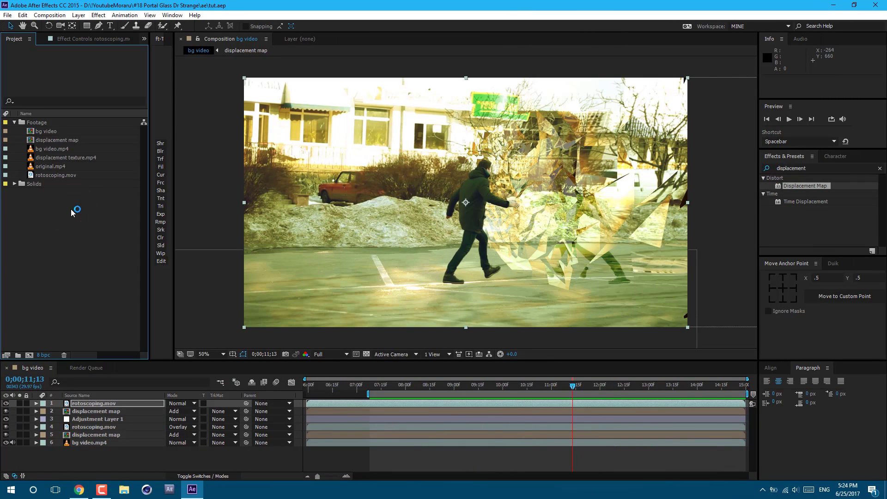
pyautogui.click(53, 149)
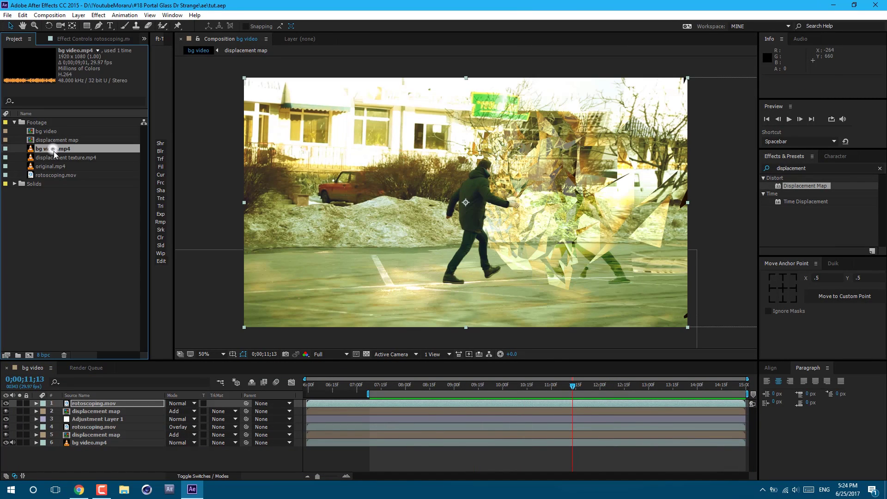
pyautogui.keyDown('shift'); pyautogui.click(56, 173); pyautogui.keyUp('shift')
pyautogui.click(68, 207)
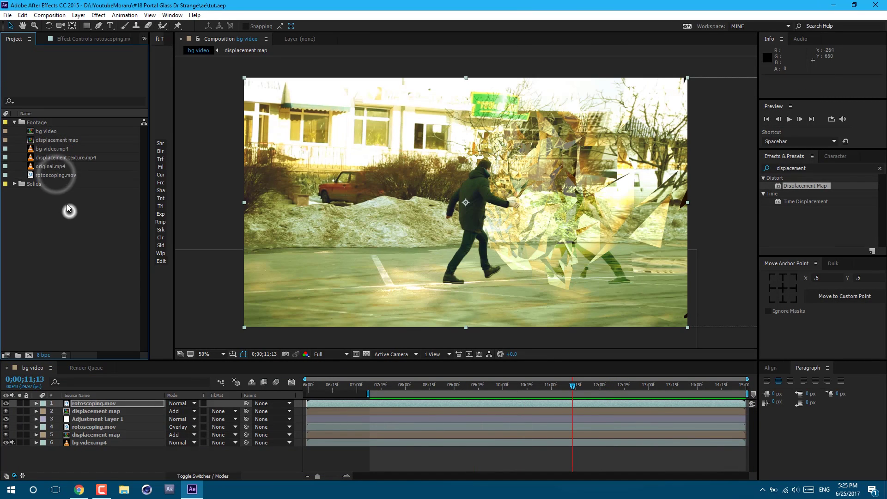
pyautogui.click(46, 157)
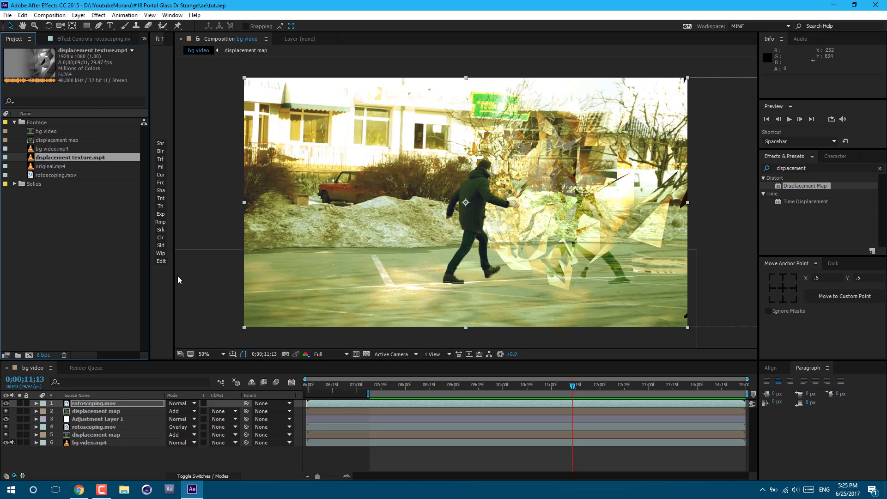
pyautogui.moveTo(116, 403); pyautogui.dragTo(114, 410)
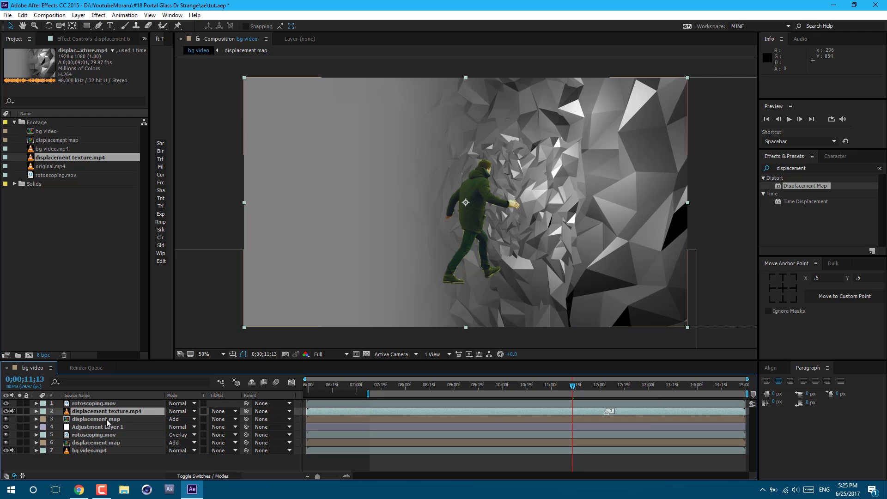
pyautogui.click(107, 419)
pyautogui.hotkey('ctrl', 'z')
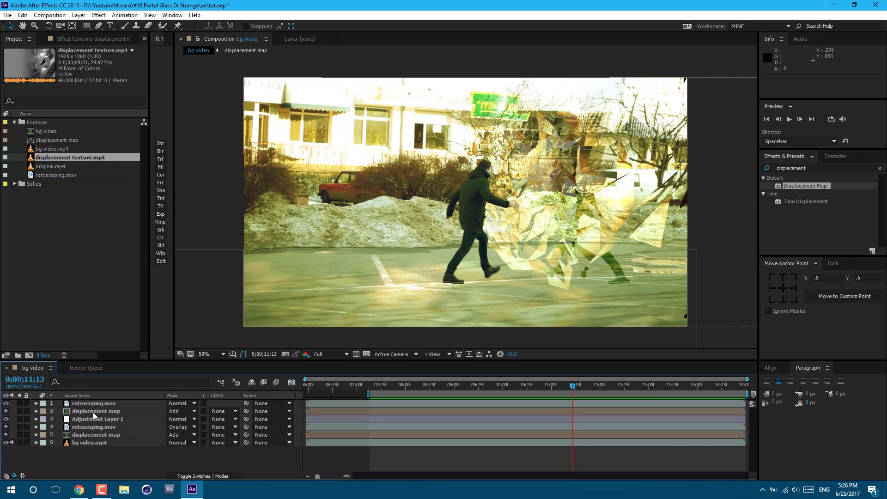
# Preview the bg video composition's portal effect and move the current time to 0;00;11;19.
pyautogui.click(91, 412)
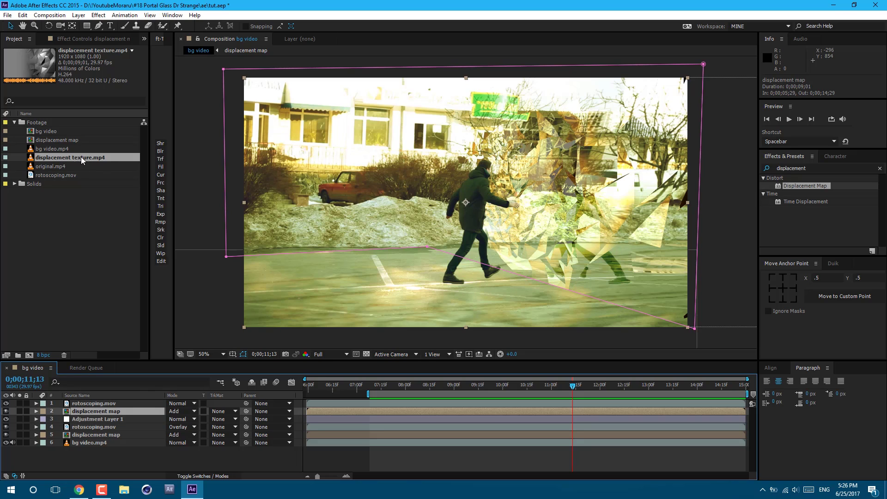
pyautogui.hotkey('ctrl', '/')
pyautogui.press('space')
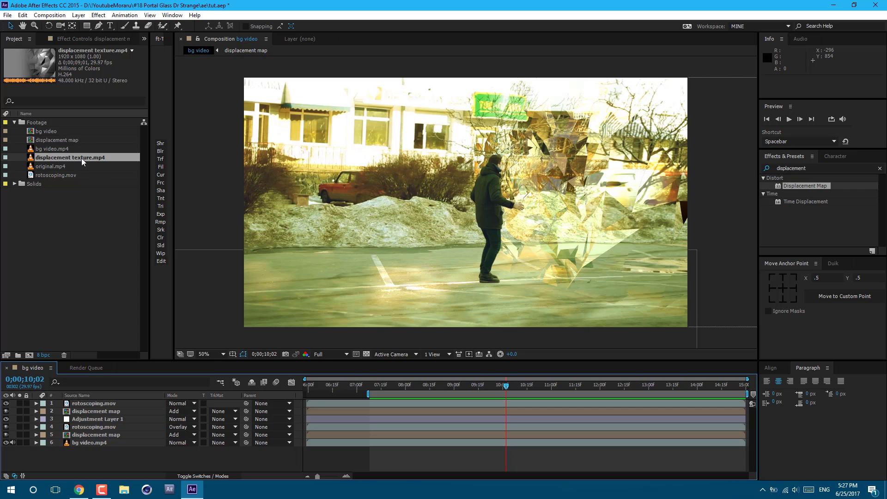
pyautogui.moveTo(505, 384); pyautogui.dragTo(584, 397)
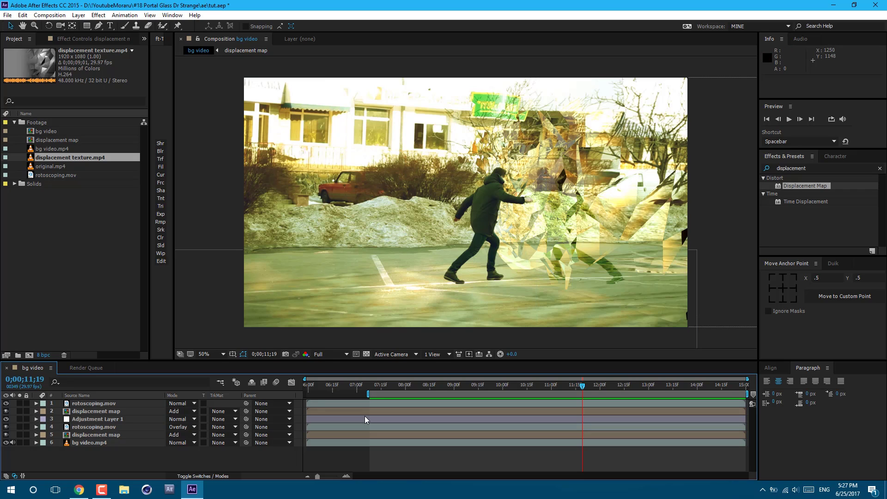
# Nest the bg video composition in a new composition and set the nested layer's scale to 105%.
pyautogui.click(45, 133)
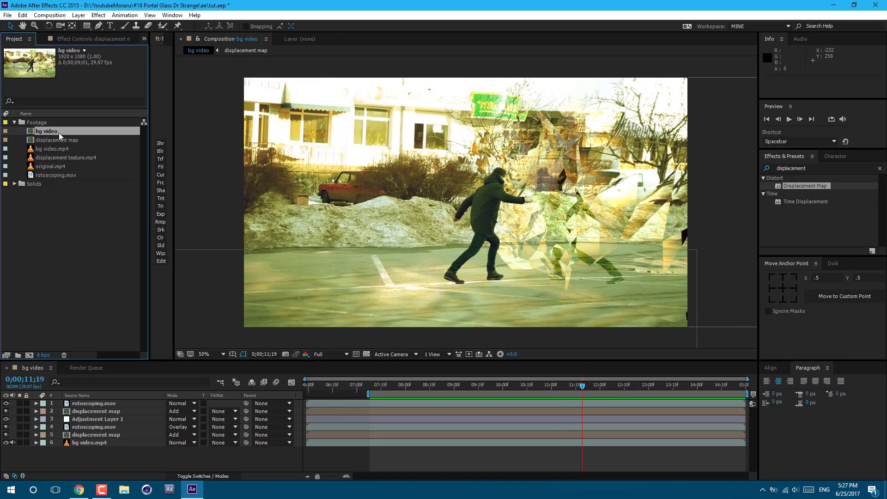
pyautogui.moveTo(52, 134); pyautogui.dragTo(27, 355)
pyautogui.click(100, 404)
pyautogui.press('s')
pyautogui.click(181, 411)
pyautogui.write('105')
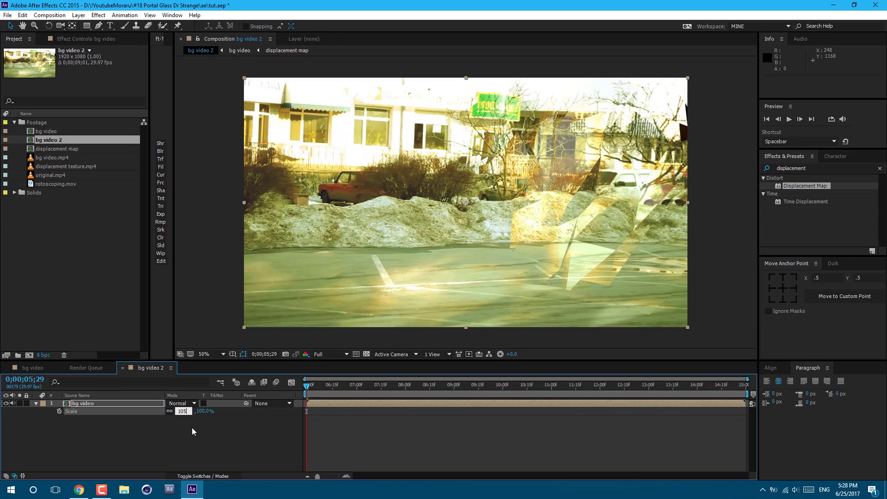
pyautogui.press('Return')
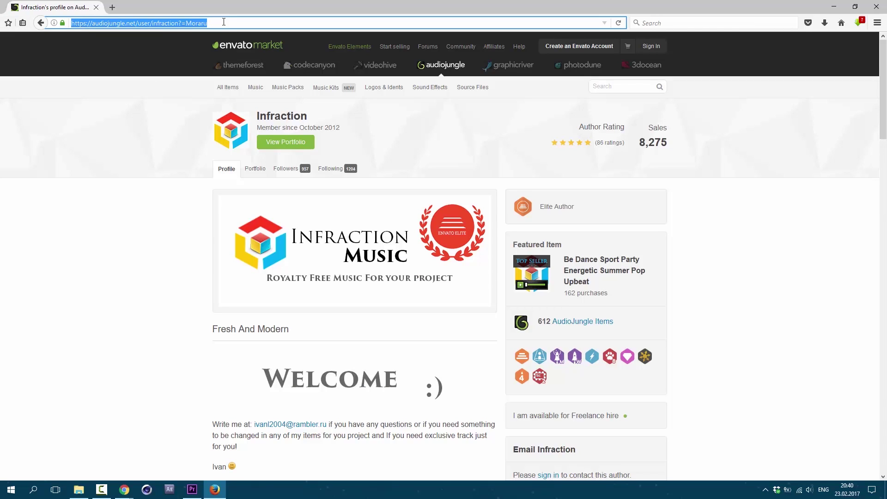
# Switch to the Firefox browser and view Infraction's AudioJungle portfolio as a grid to examine the music tracks.
pyautogui.click(223, 22)
pyautogui.click(180, 151)
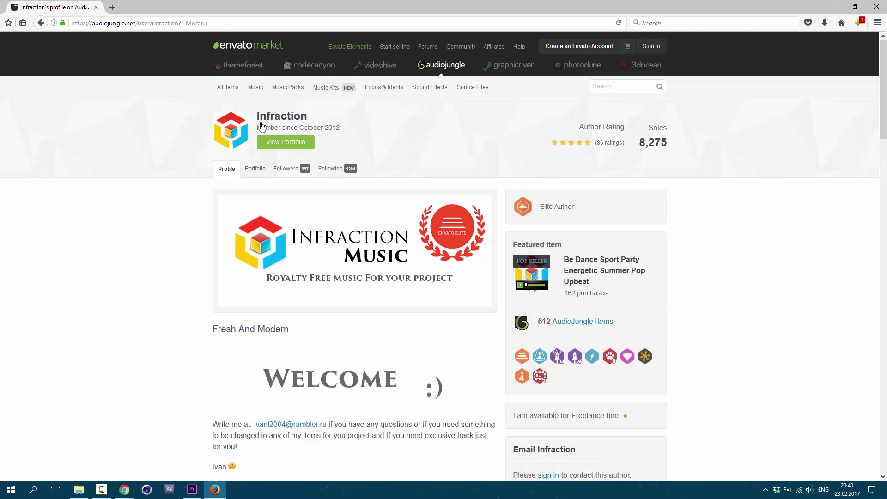
pyautogui.click(257, 171)
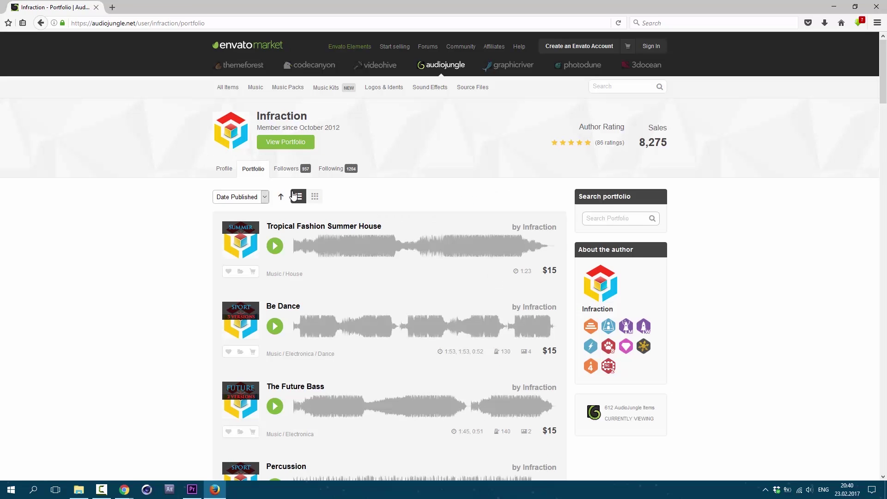
pyautogui.click(315, 198)
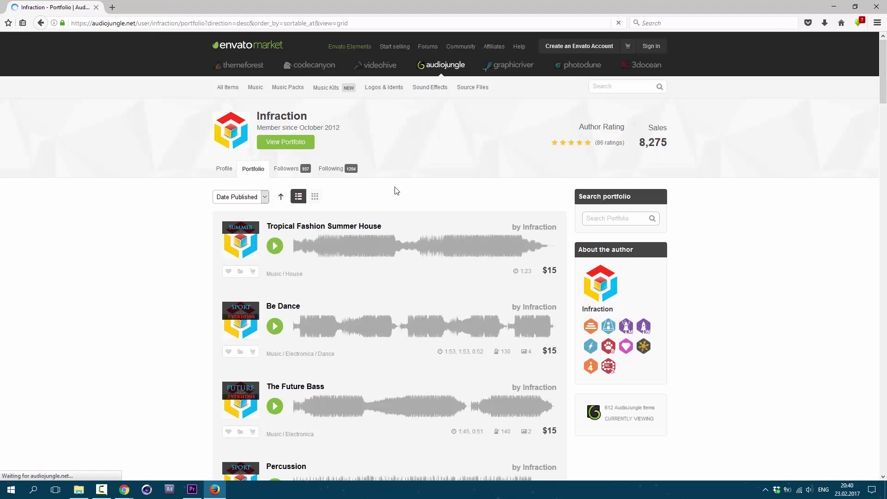
pyautogui.scroll(-2, 429, 190)
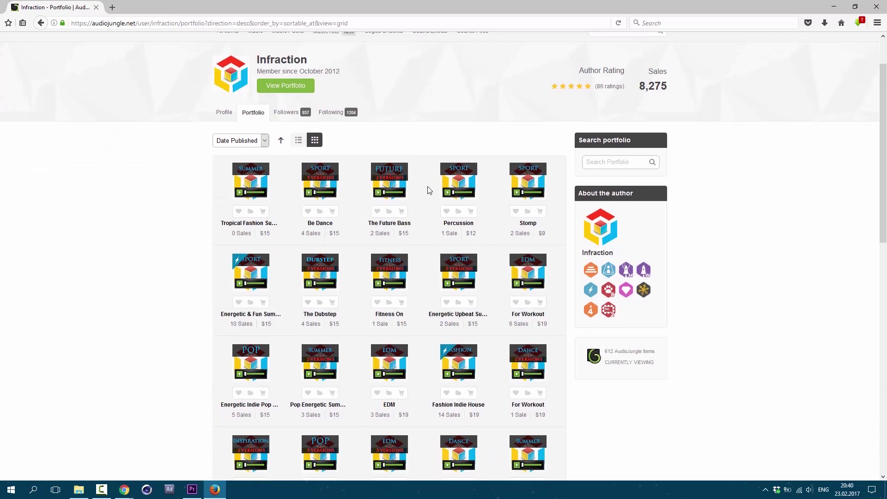